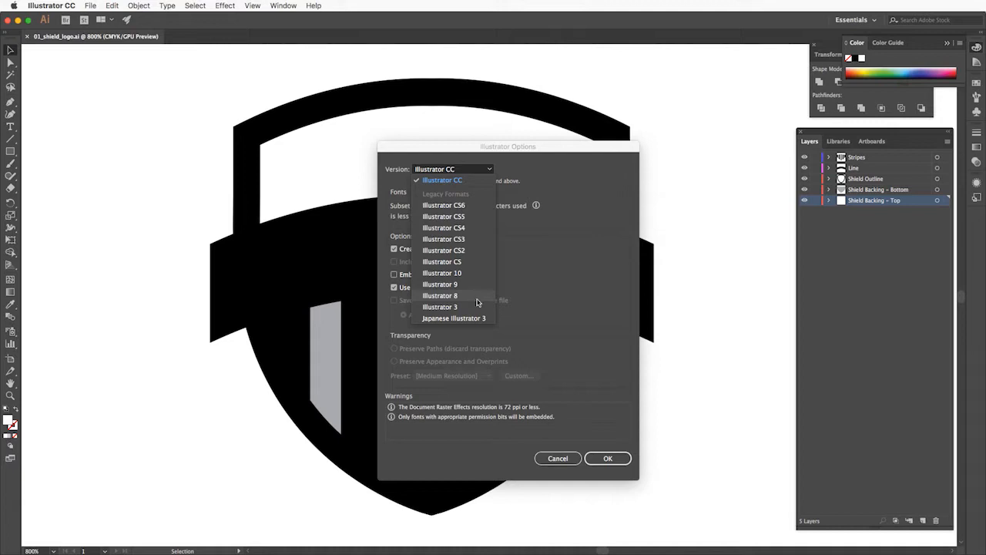
- Save the shield logo artwork in the legacy Illustrator 8 format
{"action": "left_click", "coordinate": [473, 299]}
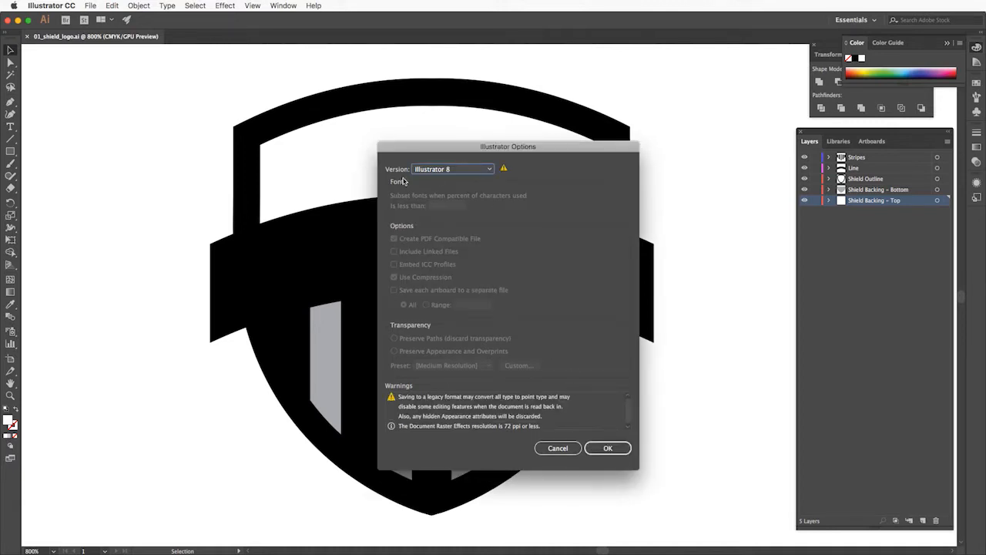
{"action": "left_click", "coordinate": [608, 449]}
{"action": "left_click", "coordinate": [600, 304]}
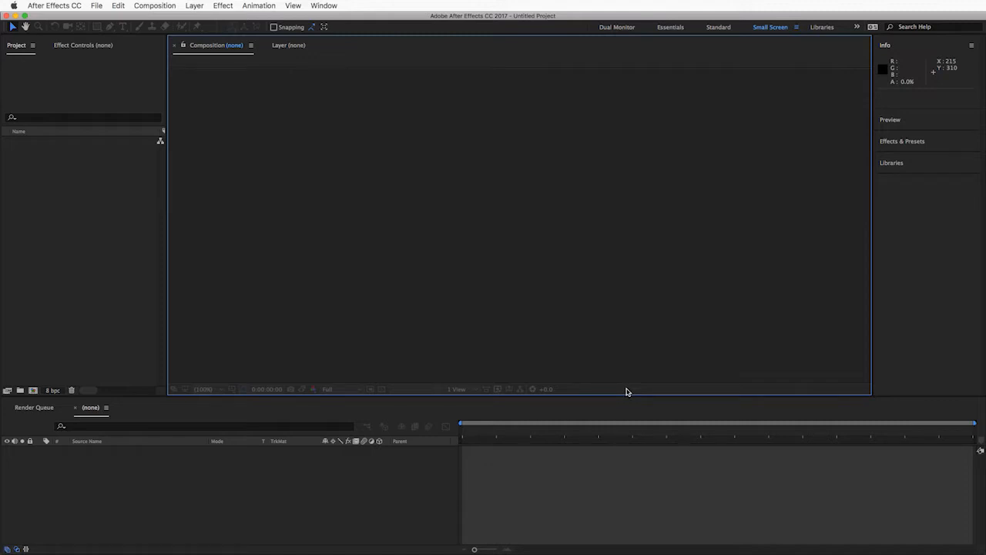
- In After Effects, create a new MAXON CINEMA 4D file named Untitled in the ADOBE_PAGE folder
{"action": "left_click", "coordinate": [98, 6]}
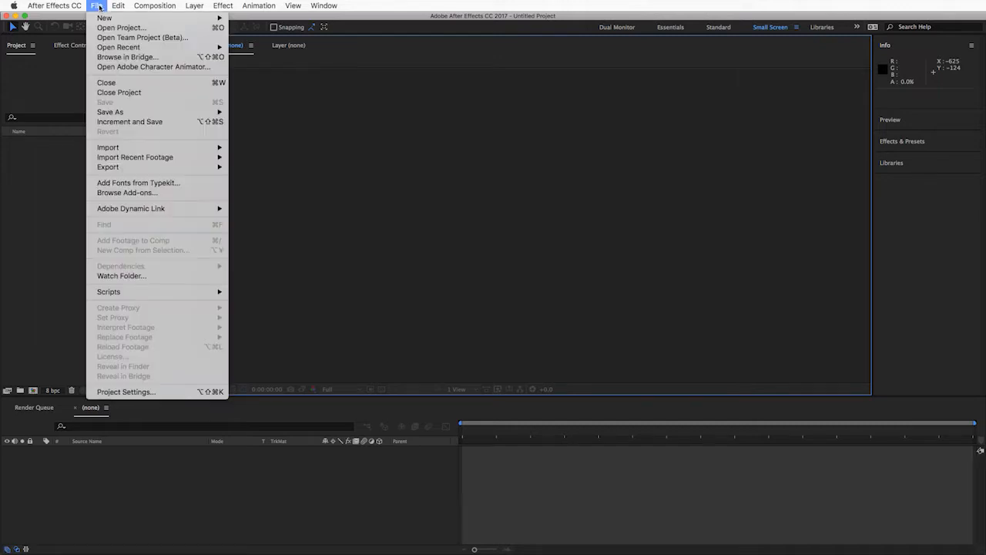
{"action": "mouse_move", "coordinate": [107, 17]}
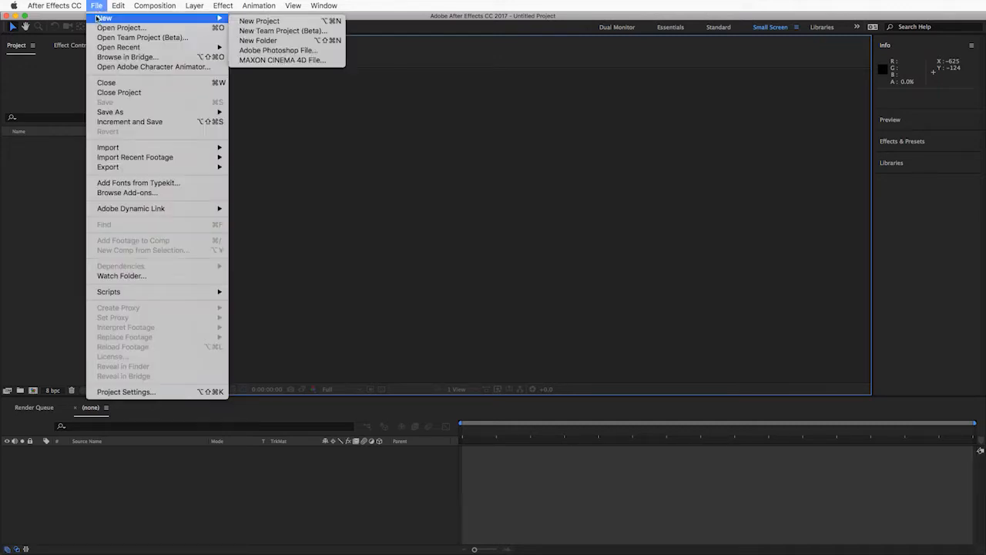
{"action": "left_click", "coordinate": [335, 62]}
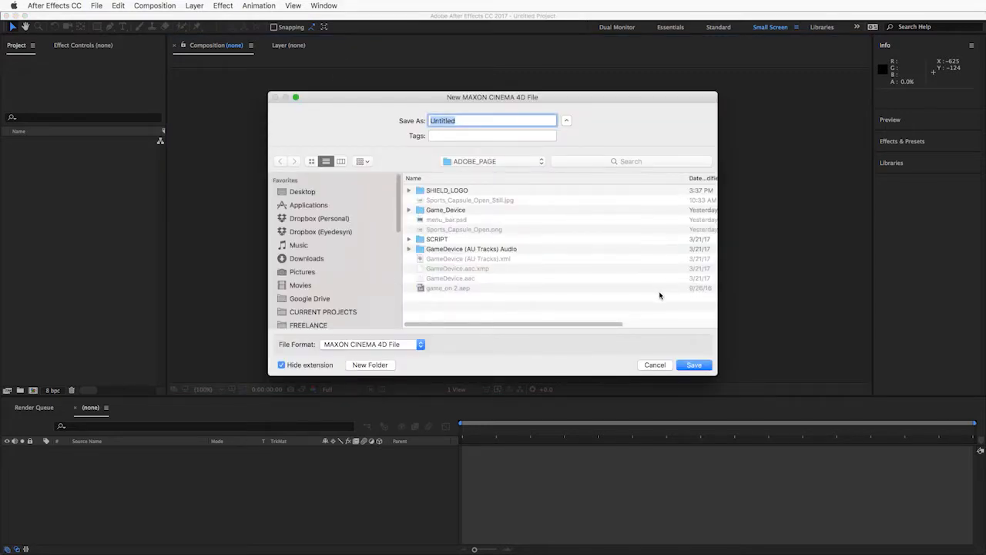
{"action": "left_click", "coordinate": [697, 366]}
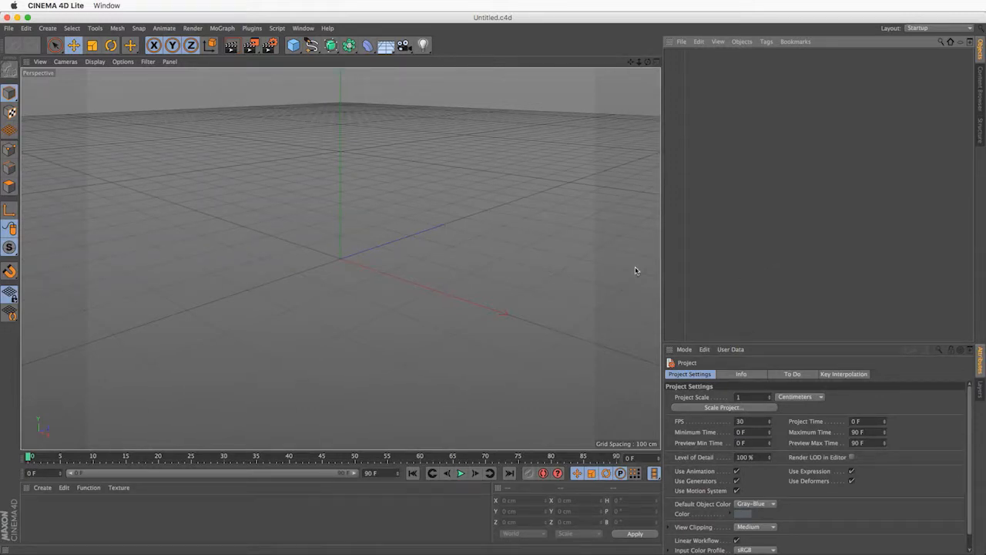
- Merge 01_shield_logo.ai into the Cinema 4D scene at scale 1 centimeter, with Connect Splines off and Group Splines on
{"action": "left_click", "coordinate": [9, 28]}
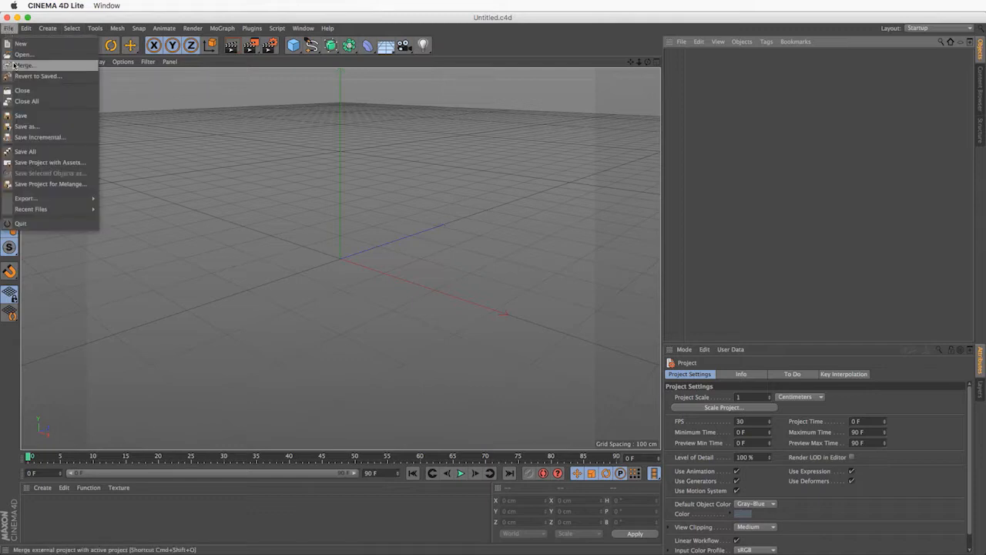
{"action": "left_click", "coordinate": [16, 65]}
{"action": "left_click", "coordinate": [441, 124]}
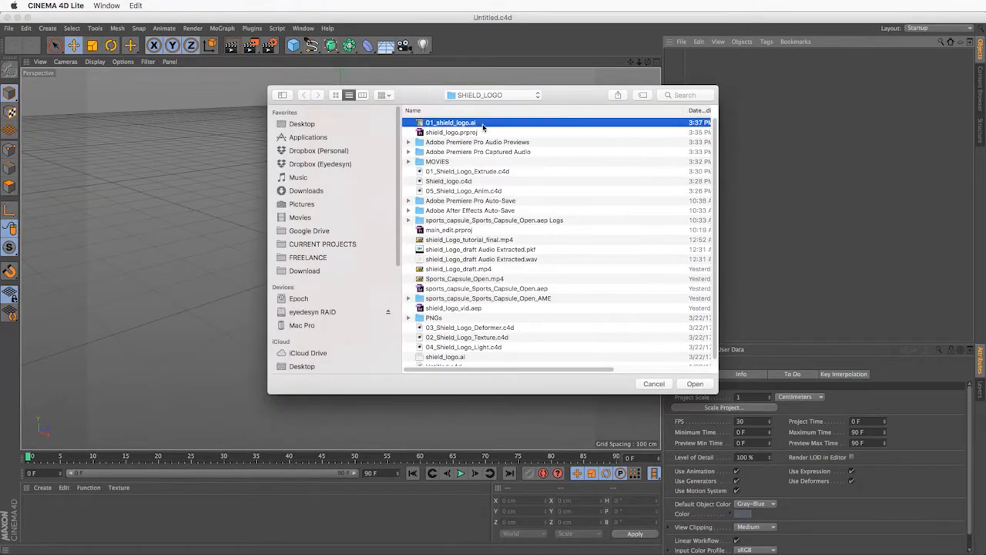
{"action": "left_click", "coordinate": [696, 384]}
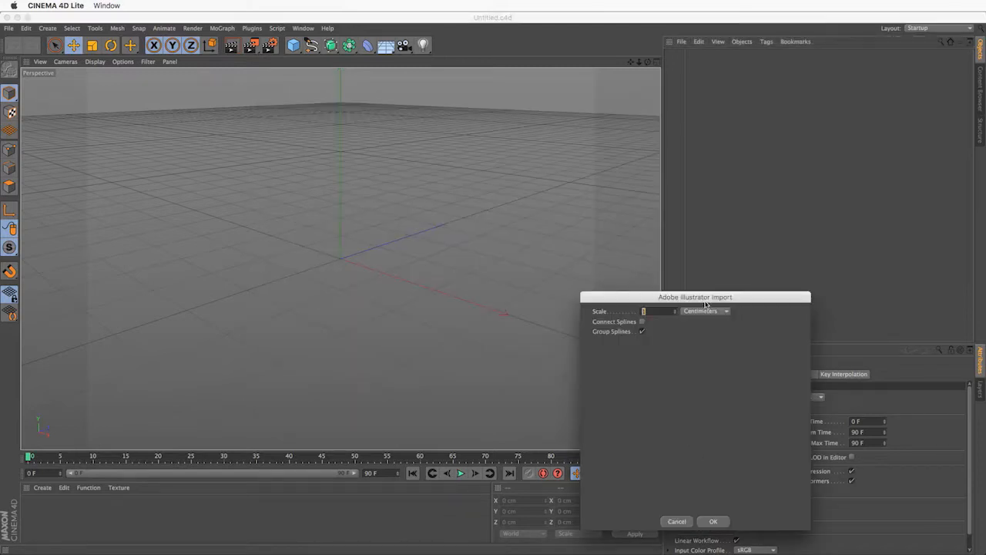
{"action": "left_click_drag", "start_coordinate": [664, 296], "coordinate": [368, 139]}
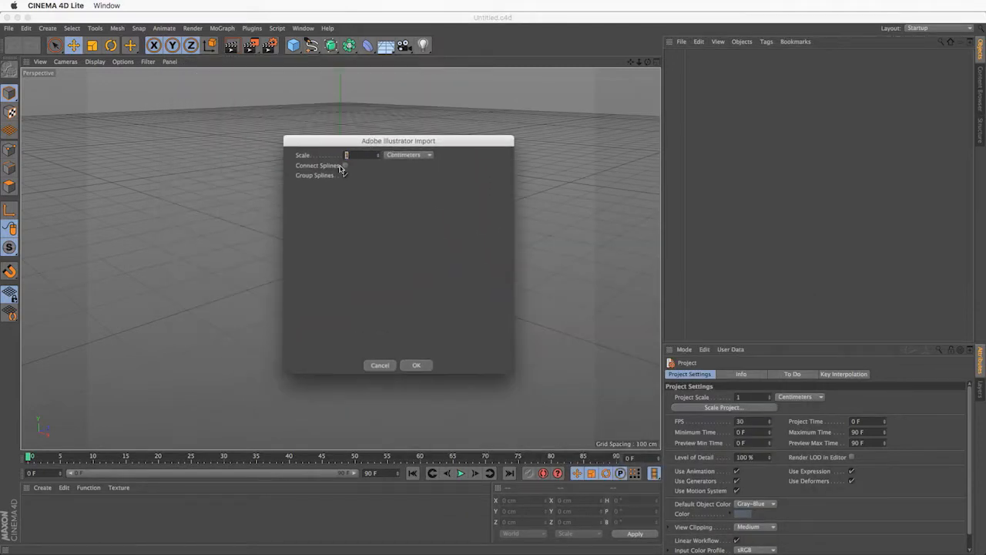
{"action": "left_click", "coordinate": [345, 166]}
{"action": "left_click", "coordinate": [345, 165]}
{"action": "left_click", "coordinate": [428, 365]}
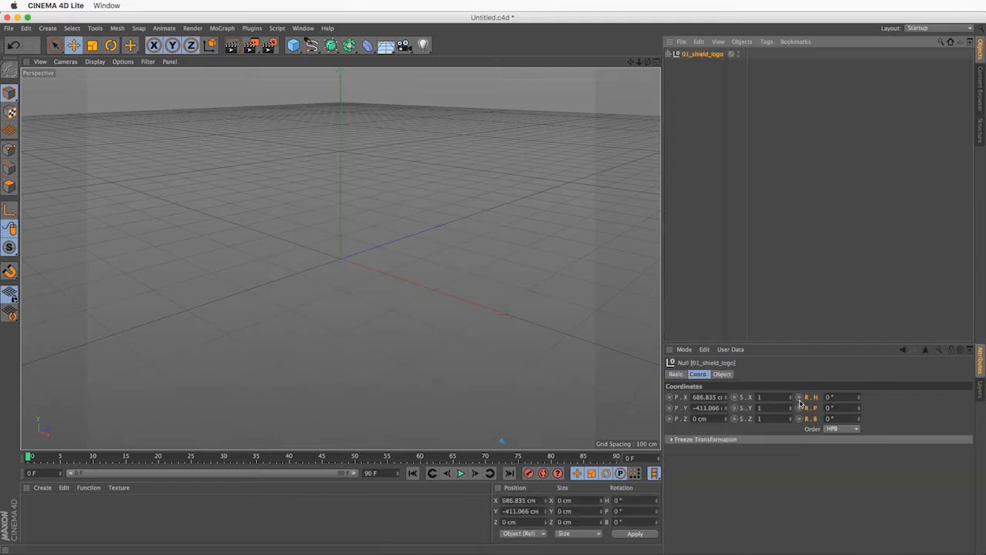
- Set the X and Y position of the imported 01_shield_logo null to 0 cm
{"action": "right_click_drag", "start_coordinate": [346, 291], "coordinate": [312, 319], "text": "alt"}
{"action": "middle_click_drag", "start_coordinate": [332, 295], "coordinate": [278, 221], "text": "alt"}
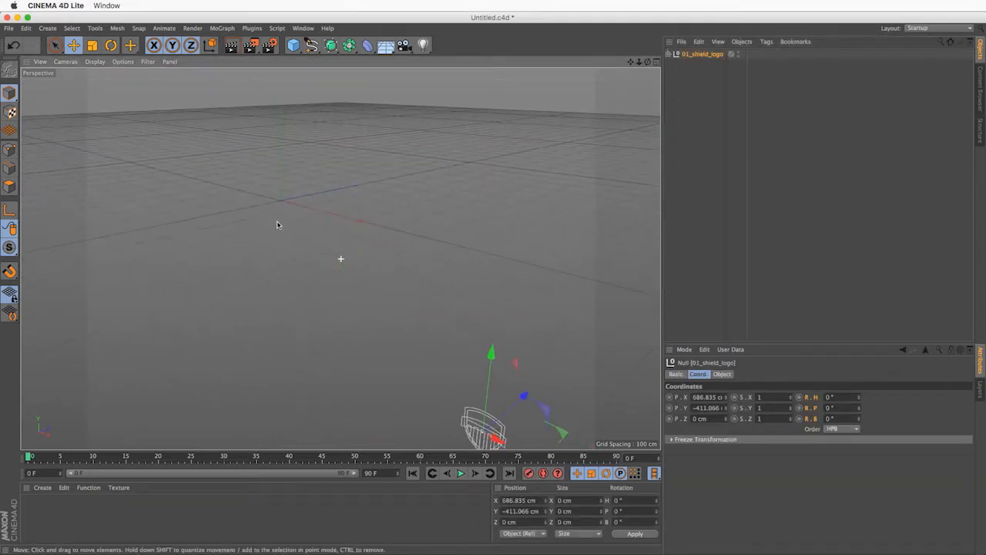
{"action": "right_click_drag", "start_coordinate": [404, 317], "coordinate": [376, 345], "text": "alt"}
{"action": "middle_click_drag", "start_coordinate": [541, 335], "coordinate": [563, 341], "text": "alt"}
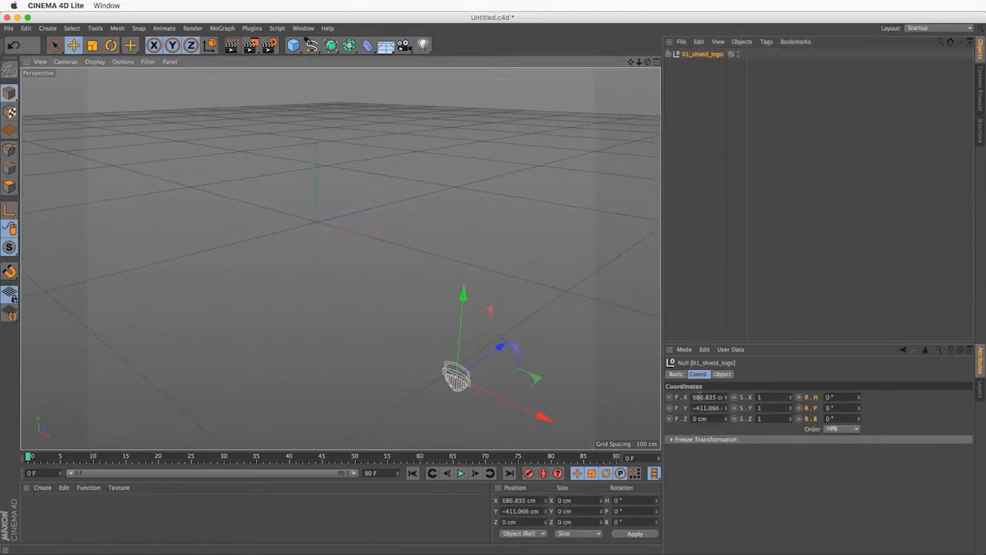
{"action": "double_click", "coordinate": [699, 397]}
{"action": "type", "text": "0"}
{"action": "key", "text": "Tab"}
{"action": "type", "text": "0"}
{"action": "key", "text": "Return"}
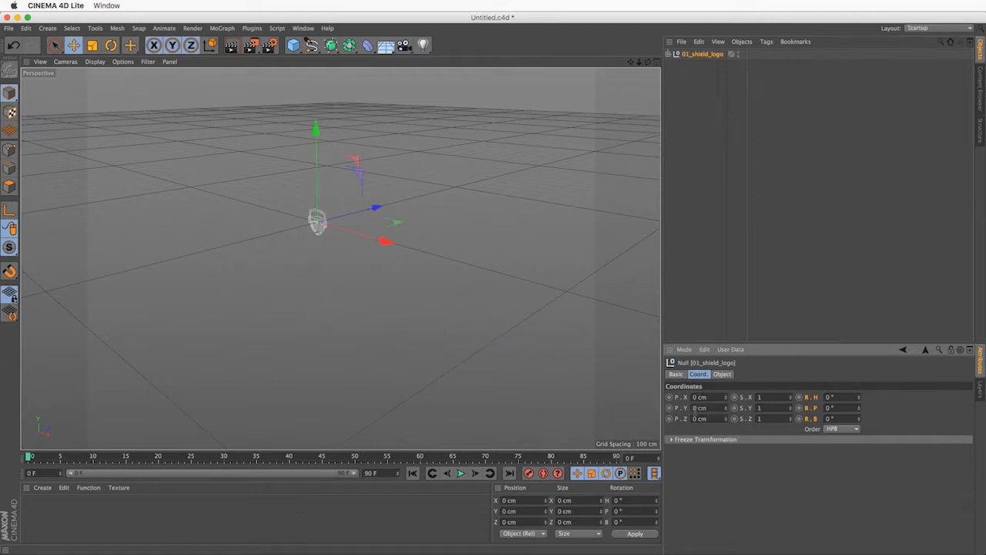
- Raise the 01_shield_logo null to a Y position of 2 cm
{"action": "double_click", "coordinate": [700, 407]}
{"action": "type", "text": "2"}
{"action": "key", "text": "Return"}
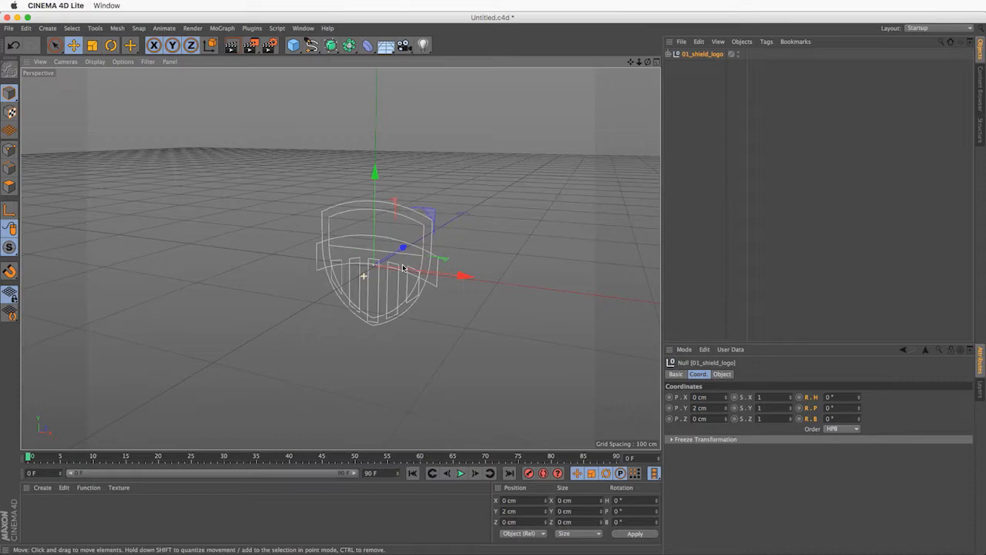
- Expand the 01_shield_logo hierarchy and examine the imported path splines
{"action": "left_click_drag", "start_coordinate": [508, 182], "coordinate": [860, 99]}
{"action": "key", "text": "e"}
{"action": "right_click_drag", "start_coordinate": [391, 286], "coordinate": [351, 312], "text": "alt"}
{"action": "middle_click_drag", "start_coordinate": [490, 308], "coordinate": [435, 311], "text": "alt"}
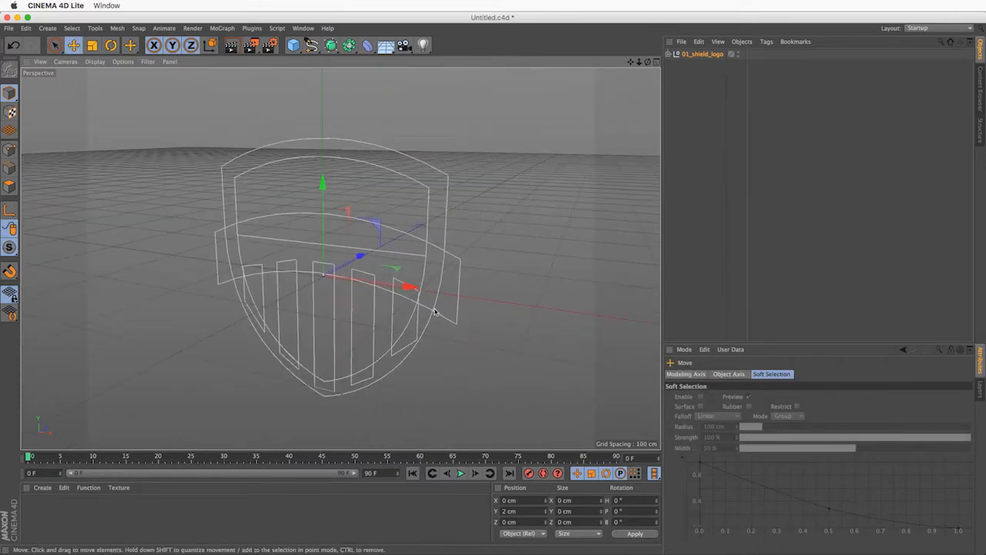
{"action": "left_click", "coordinate": [668, 54]}
{"action": "left_click", "coordinate": [674, 64]}
{"action": "left_click", "coordinate": [679, 74]}
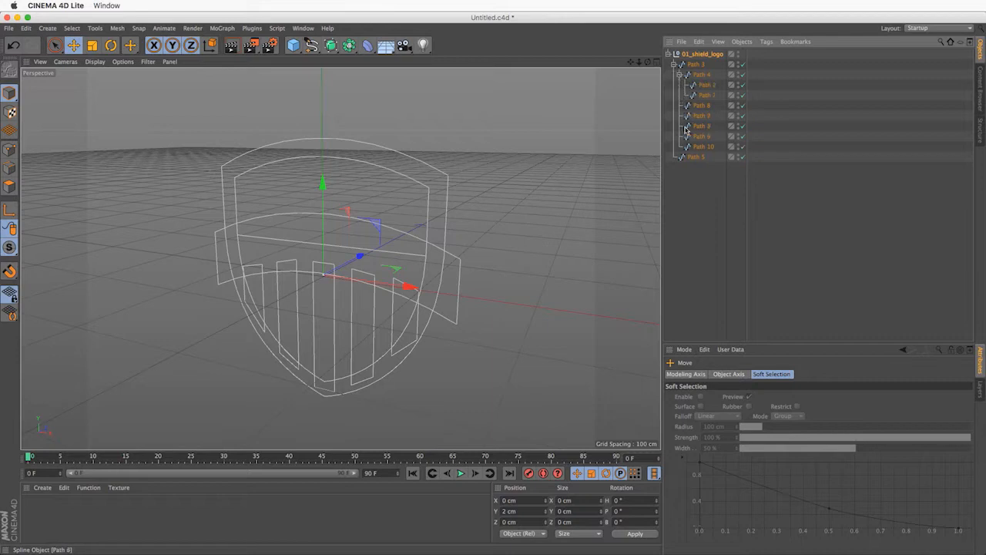
{"action": "left_click_drag", "start_coordinate": [699, 236], "coordinate": [673, 59]}
{"action": "left_click", "coordinate": [787, 271]}
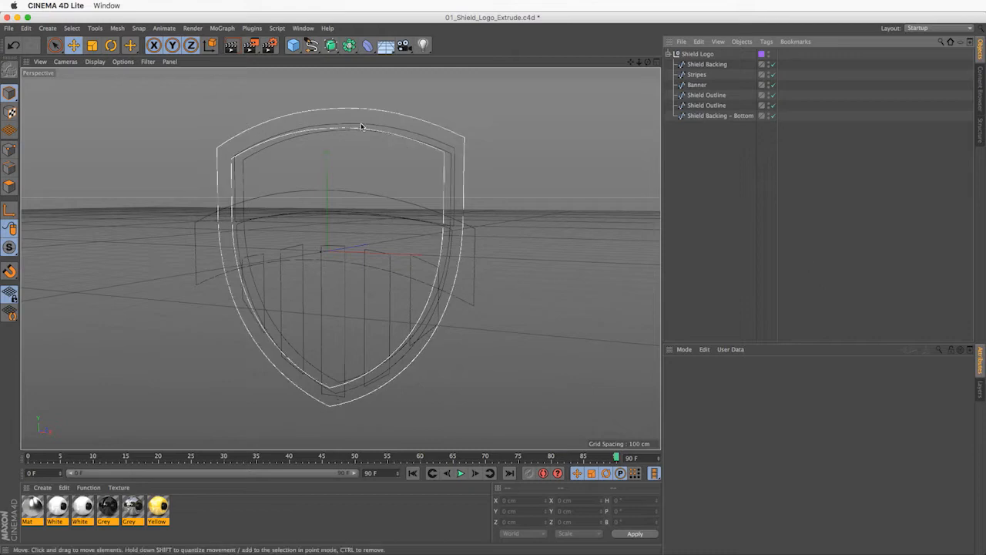
- Add a text spline to the shield logo and set its alignment to Middle
{"action": "left_click", "coordinate": [312, 45]}
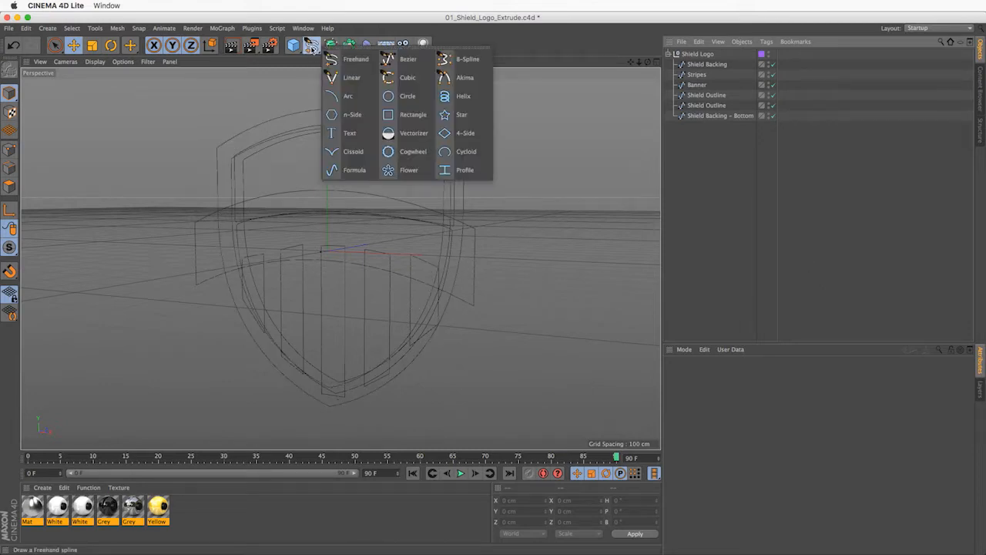
{"action": "left_click", "coordinate": [348, 133]}
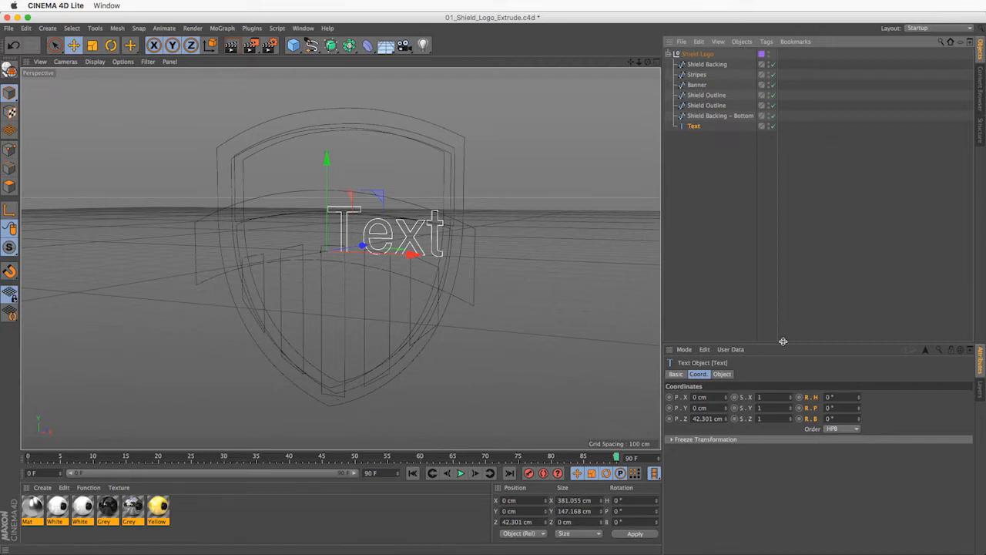
{"action": "left_click", "coordinate": [722, 374]}
{"action": "double_click", "coordinate": [696, 396]}
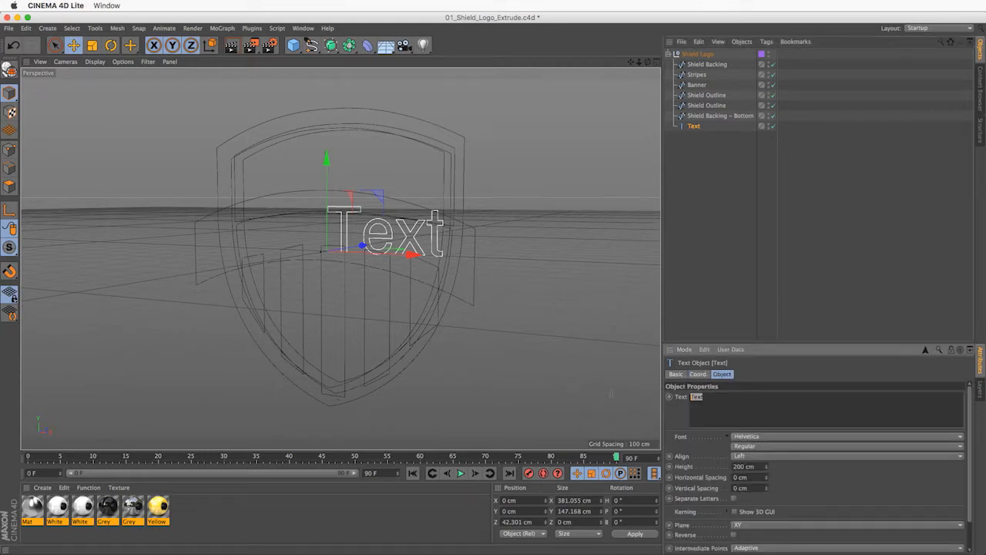
{"action": "left_click", "coordinate": [746, 456]}
{"action": "left_click", "coordinate": [754, 477]}
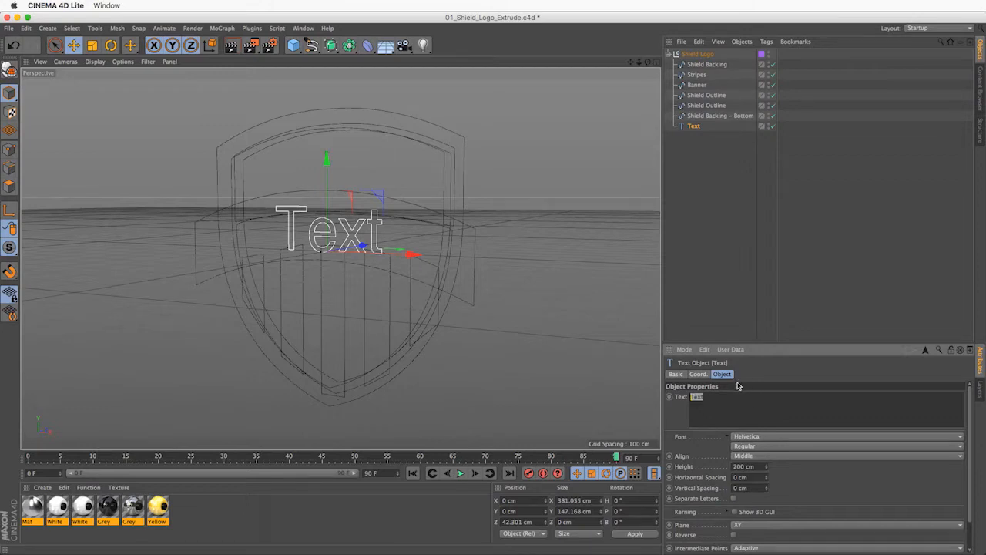
- Change the text spline's wording to SPORTS and move it up into the shield's upper area
{"action": "type", "text": "SPC"}
{"action": "left_click", "coordinate": [851, 322]}
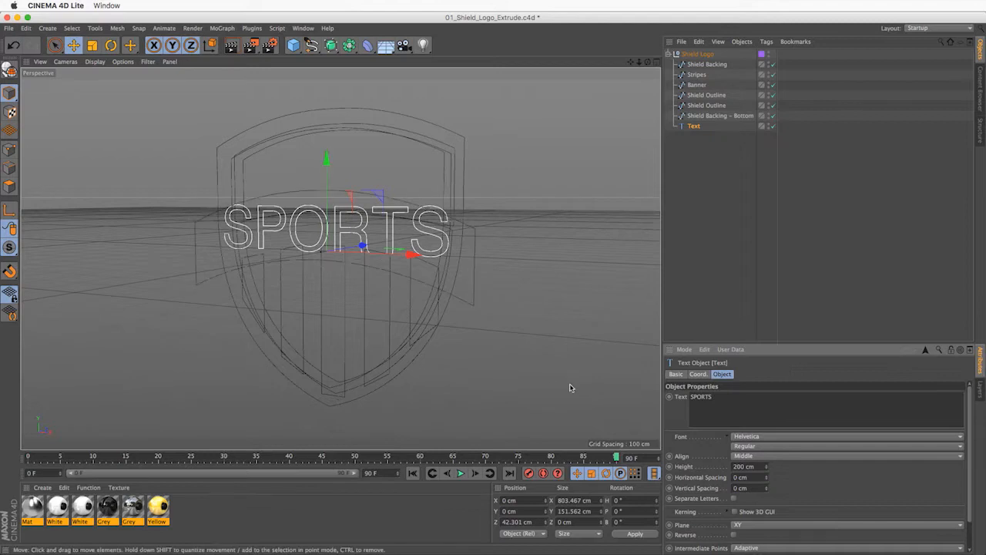
{"action": "left_click_drag", "start_coordinate": [337, 182], "coordinate": [337, 126]}
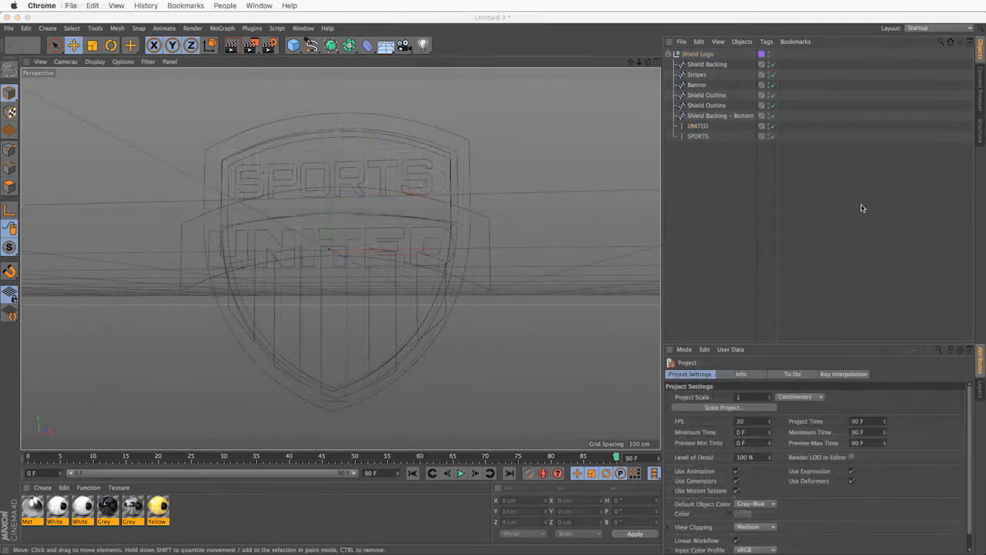
- Examine the SPORTS and UNITED text splines and compare UNITED with the curved Banner spline
{"action": "left_click", "coordinate": [691, 136]}
{"action": "left_click", "coordinate": [696, 126]}
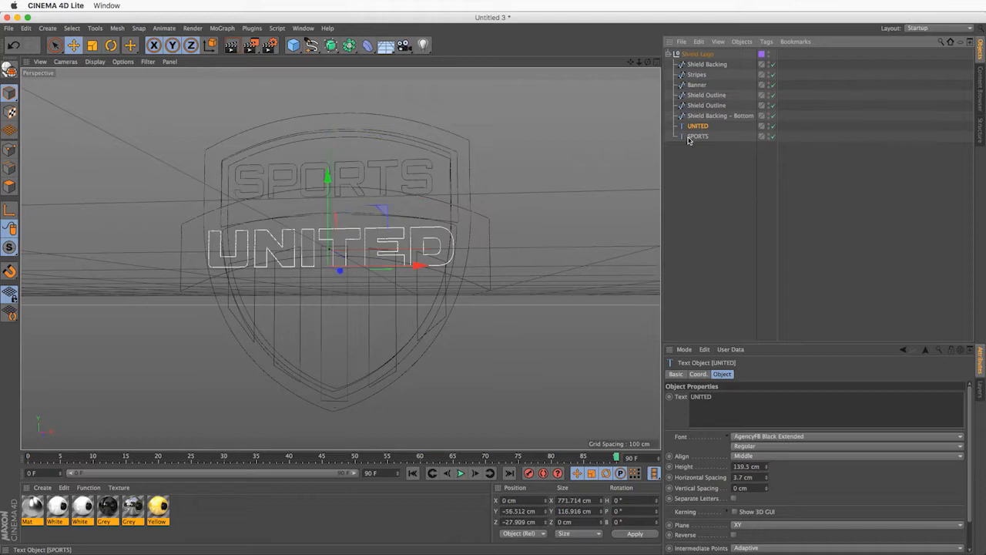
{"action": "left_click", "coordinate": [697, 136]}
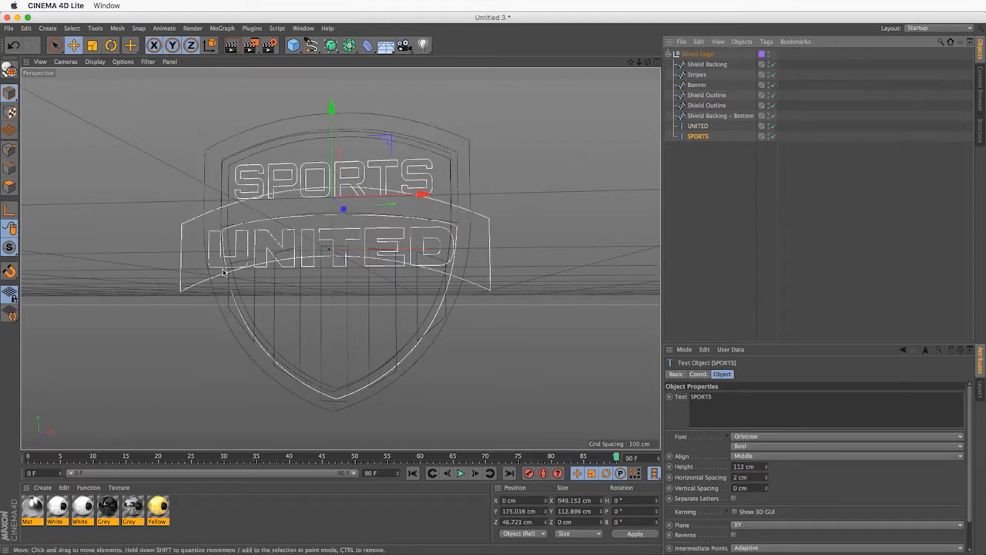
{"action": "left_click", "coordinate": [493, 262]}
{"action": "left_click", "coordinate": [494, 262]}
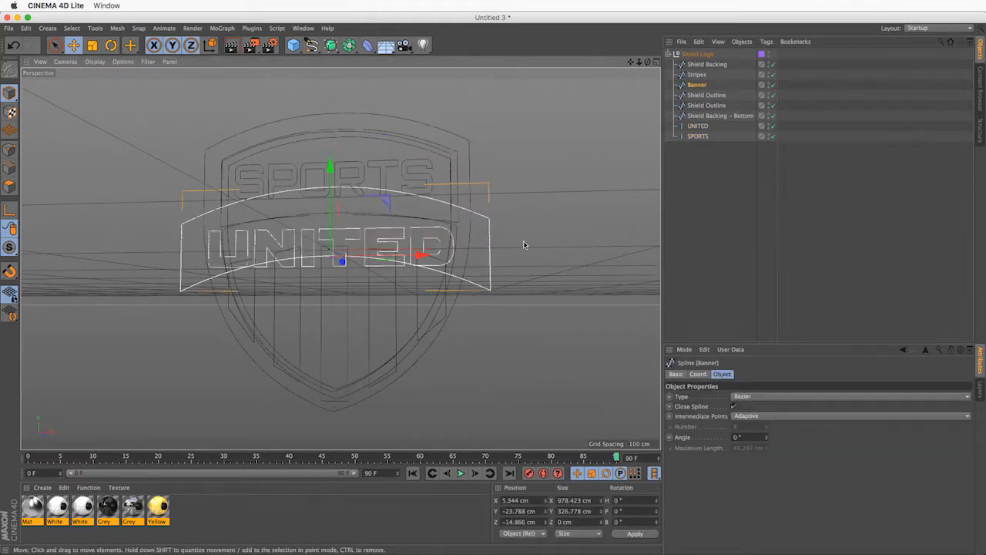
{"action": "left_click", "coordinate": [702, 247]}
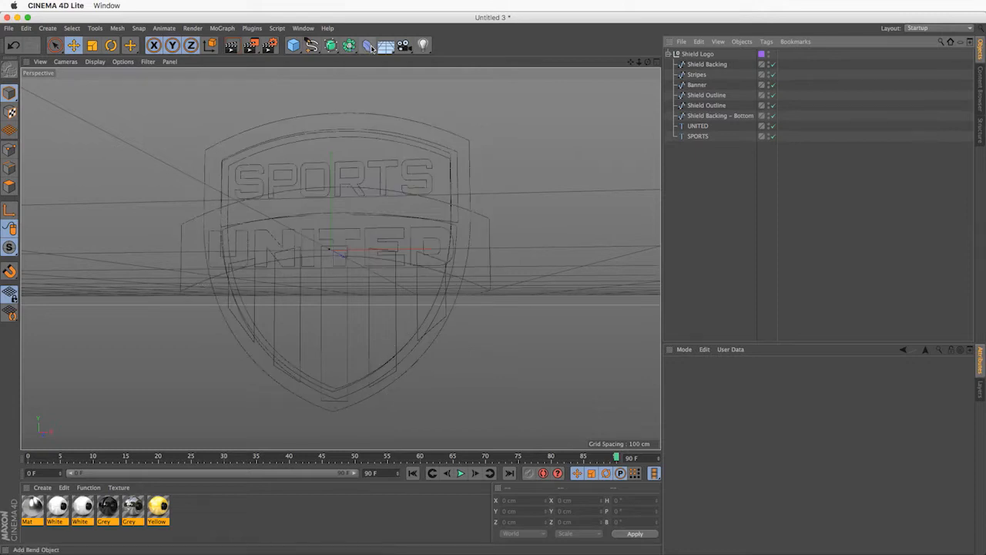
- Add a Bulge deformer and make it a child of the UNITED text
{"action": "left_click", "coordinate": [369, 45]}
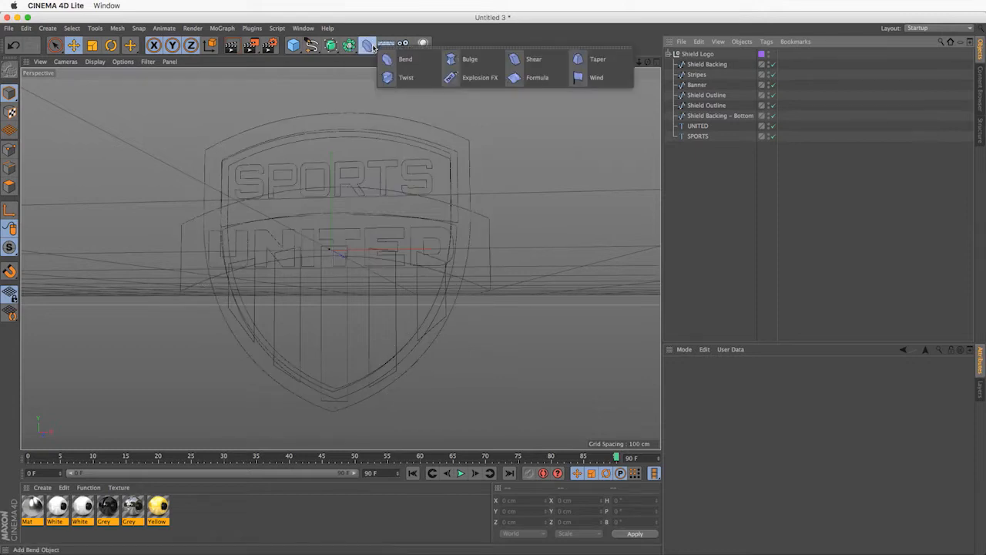
{"action": "left_click", "coordinate": [463, 59]}
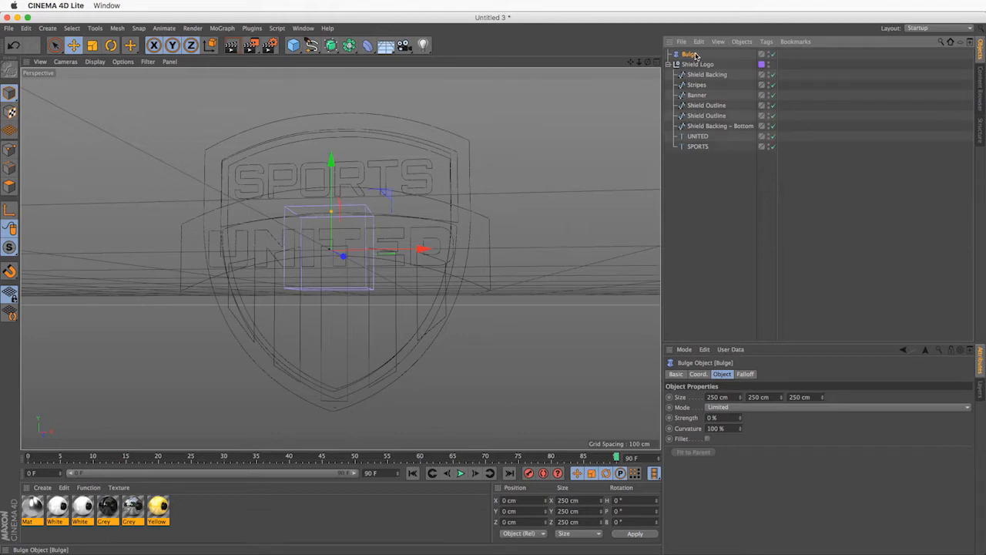
{"action": "left_click_drag", "start_coordinate": [695, 56], "coordinate": [695, 144]}
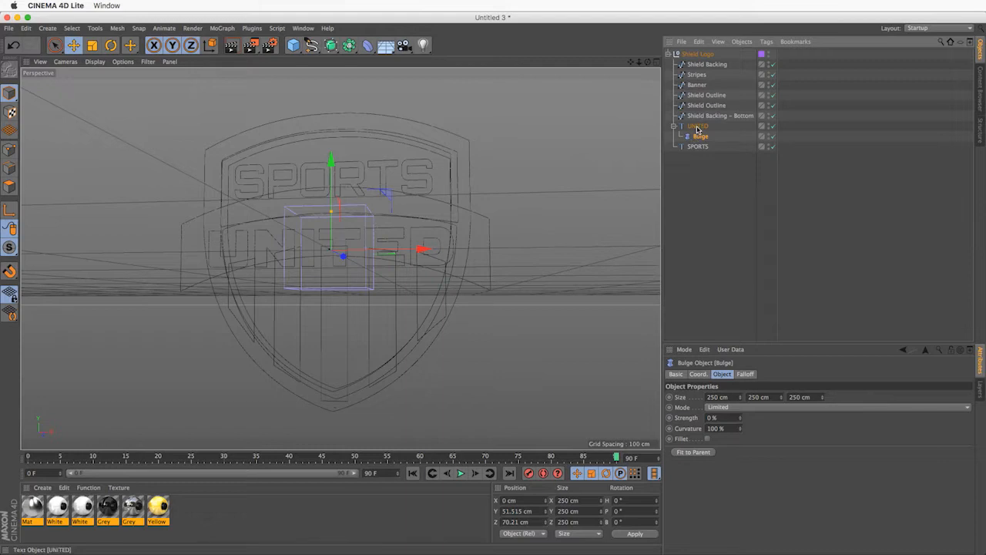
- Rotate the Bulge deformer to a bank of 90° and set its strength to 29%
{"action": "key", "text": "r"}
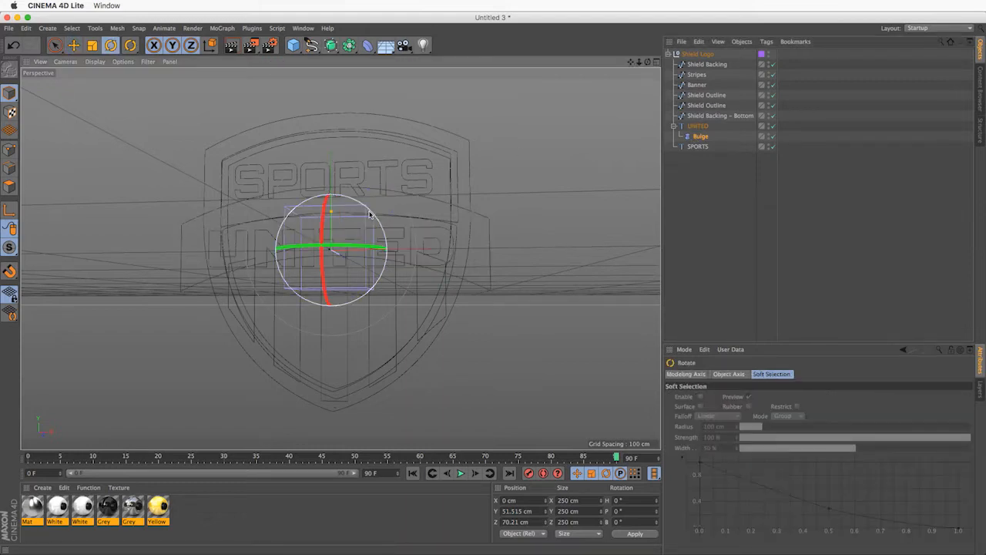
{"action": "left_click_drag", "start_coordinate": [371, 213], "coordinate": [370, 288]}
{"action": "key", "text": "e"}
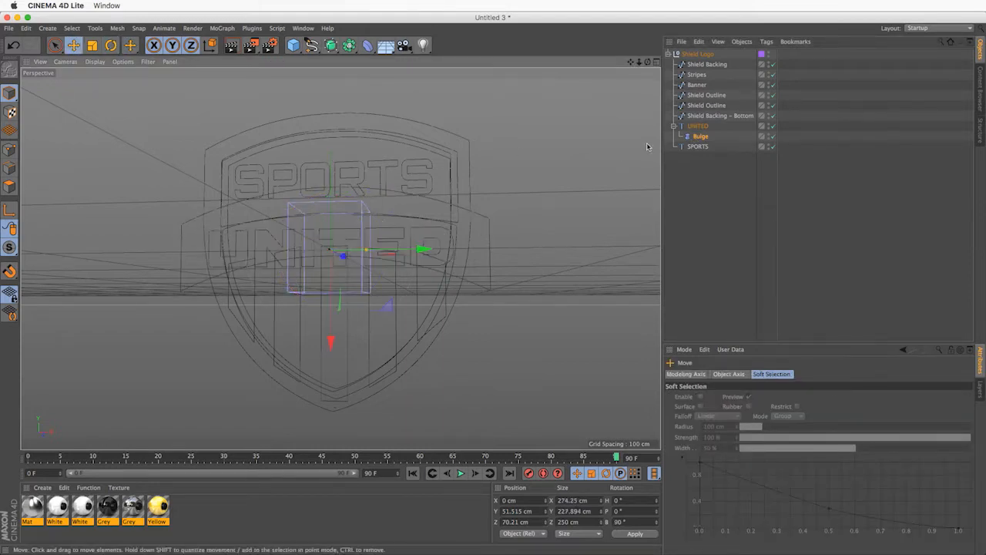
{"action": "left_click", "coordinate": [699, 137]}
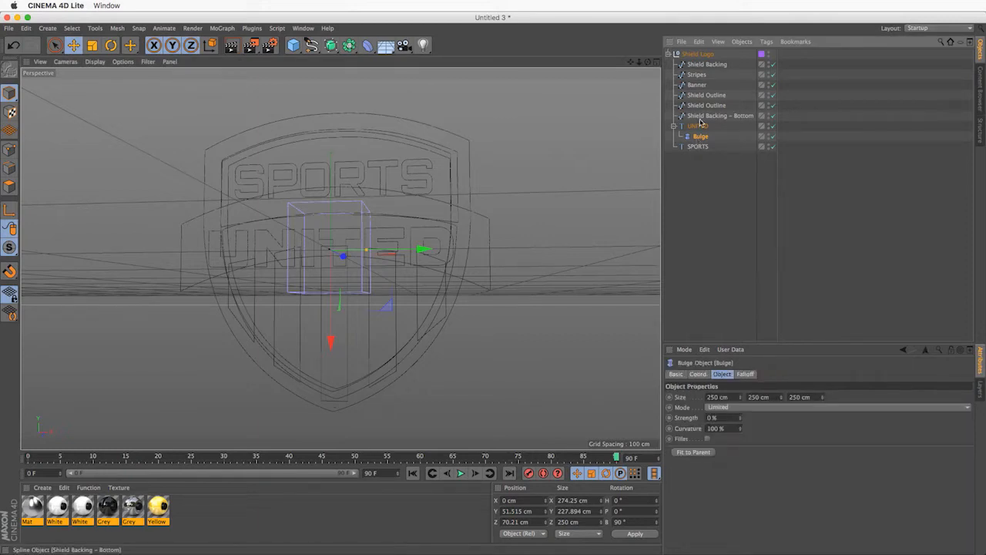
{"action": "left_click_drag", "start_coordinate": [738, 417], "coordinate": [747, 404]}
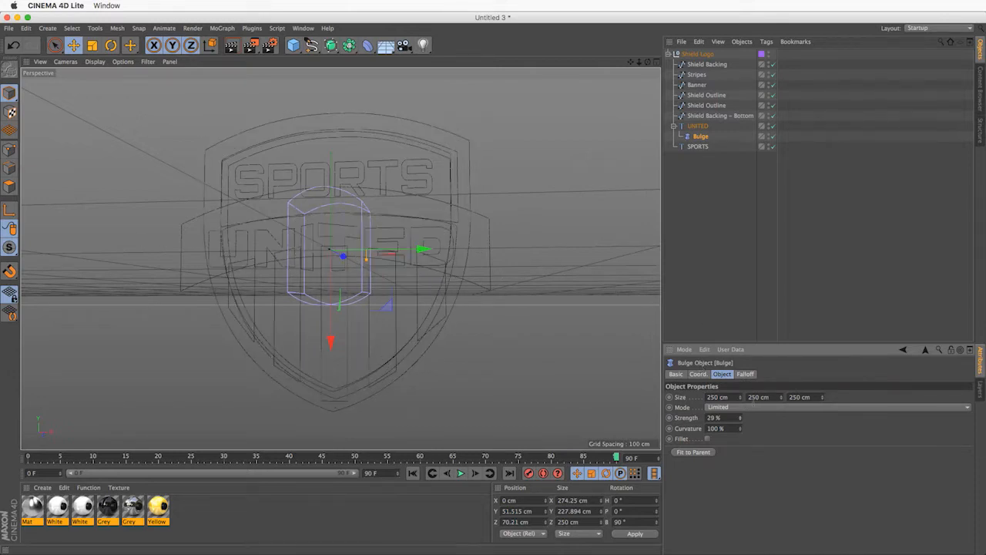
- Size the Bulge deformer to 225 × 1135 × 250 cm, move it down to about Y -318 cm, and select the UNITED text
{"action": "left_click_drag", "start_coordinate": [740, 398], "coordinate": [814, 277]}
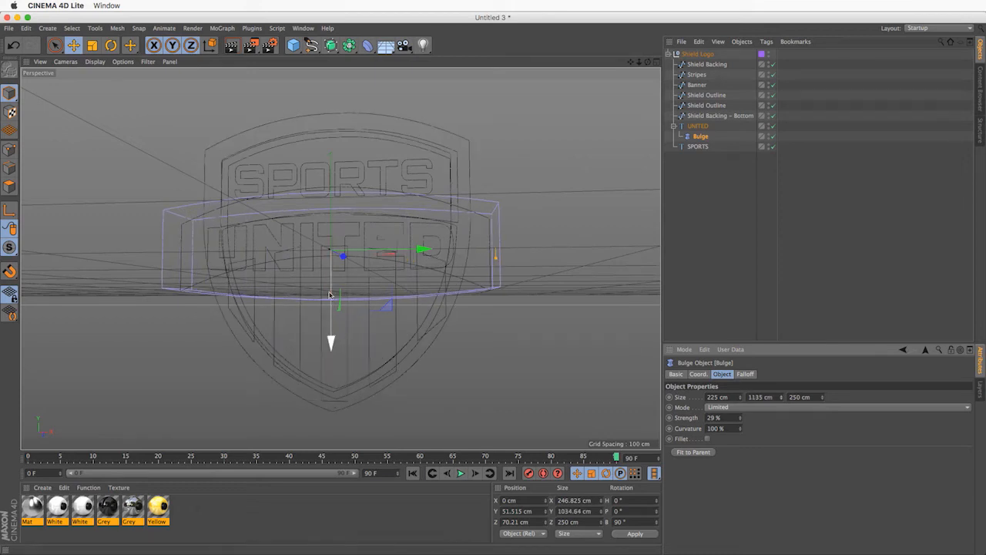
{"action": "left_click_drag", "start_coordinate": [333, 276], "coordinate": [311, 397]}
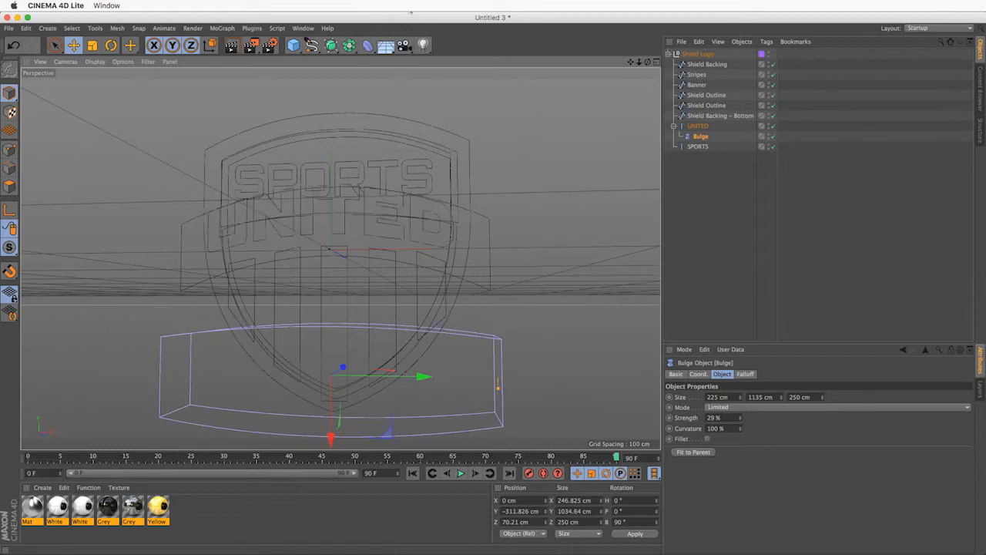
{"action": "left_click_drag", "start_coordinate": [320, 407], "coordinate": [322, 398]}
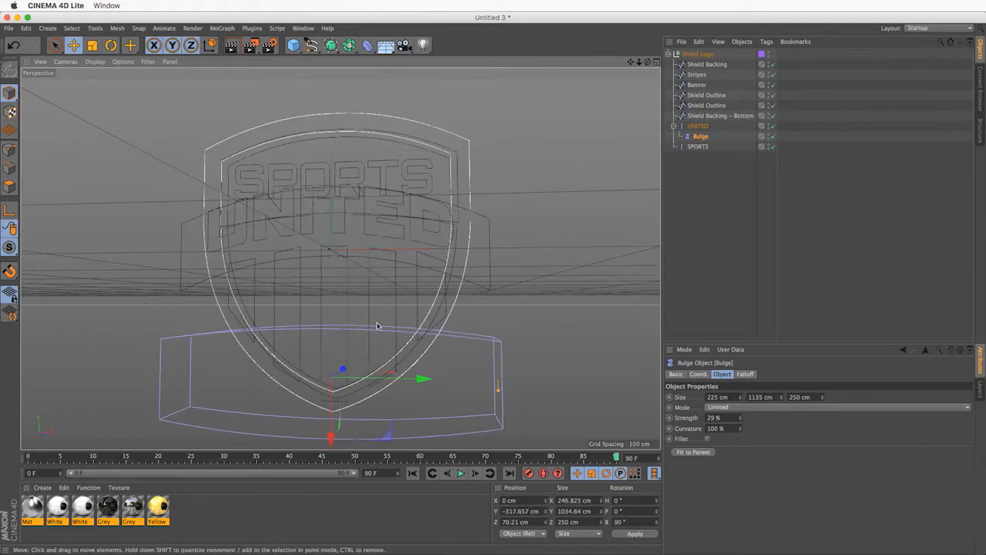
{"action": "left_click", "coordinate": [698, 125]}
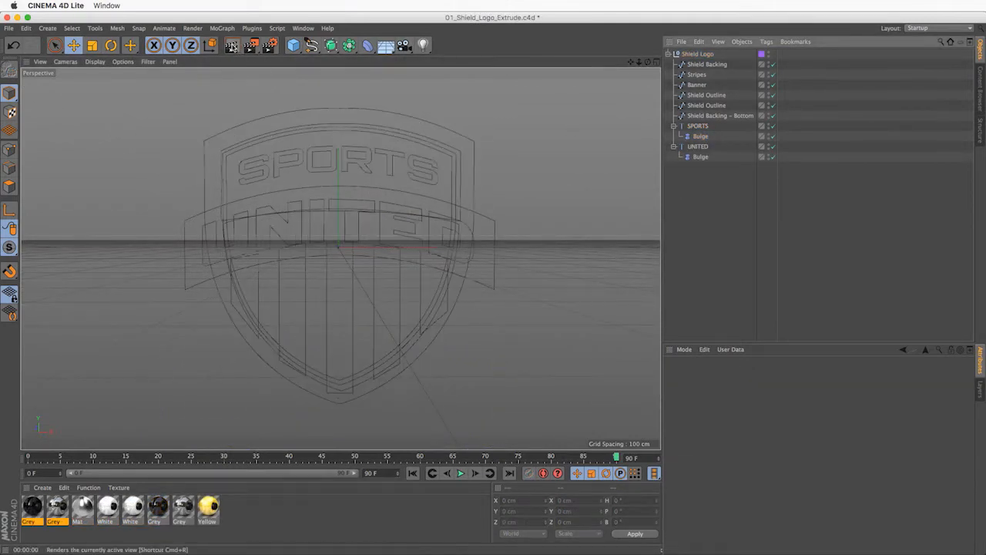
- Add an Extrude object inside the Shield Logo group and nest all the splines and text objects under it
{"action": "left_click", "coordinate": [232, 46]}
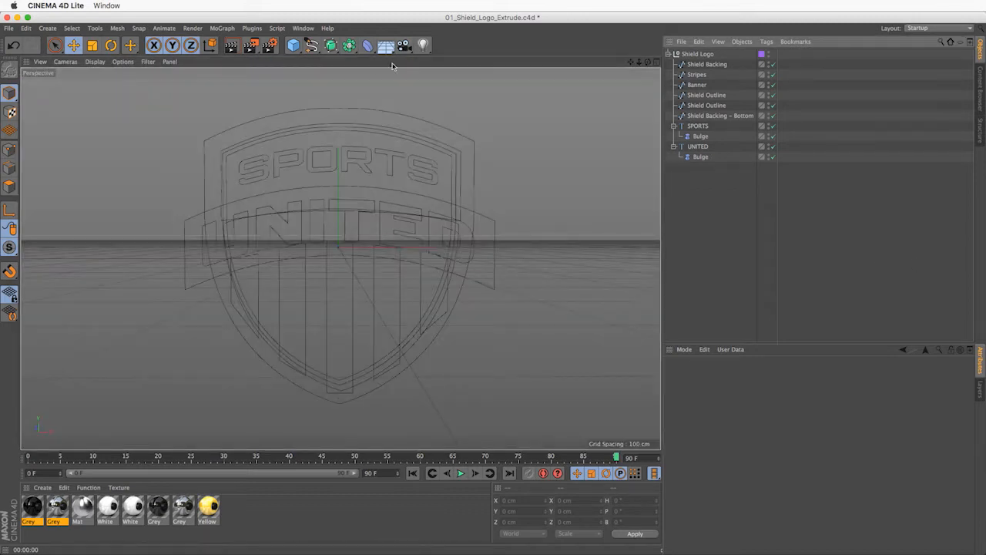
{"action": "left_click", "coordinate": [332, 48]}
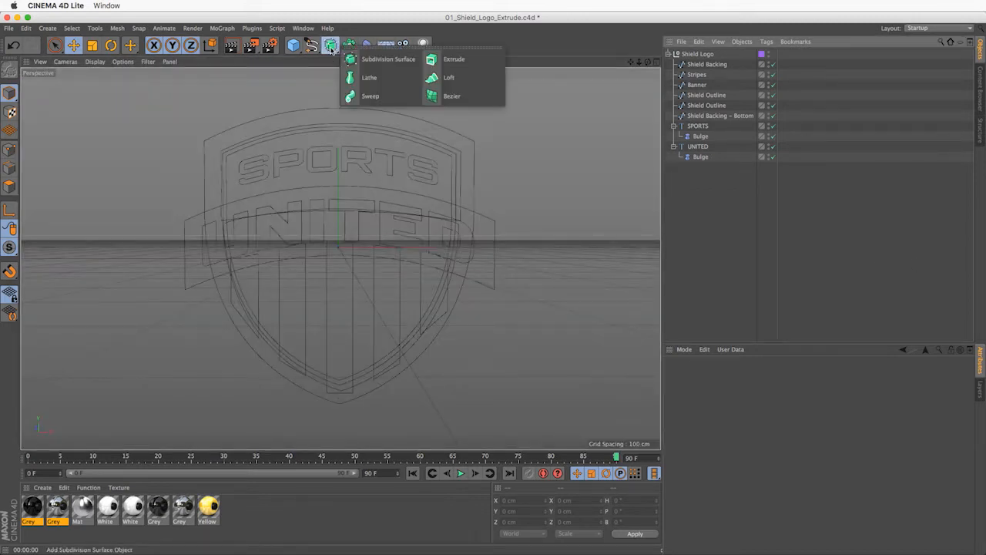
{"action": "left_click", "coordinate": [490, 62]}
{"action": "left_click_drag", "start_coordinate": [700, 56], "coordinate": [702, 65]}
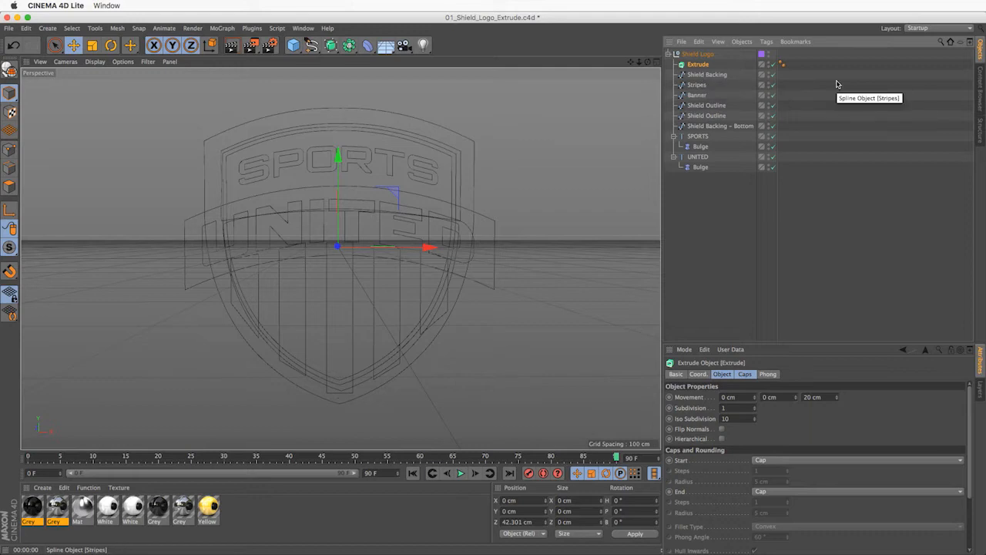
{"action": "mouse_move", "coordinate": [709, 202]}
{"action": "left_mouse_down"}
{"action": "mouse_move", "coordinate": [713, 160]}
{"action": "mouse_move", "coordinate": [688, 70]}
{"action": "mouse_move", "coordinate": [701, 68]}
{"action": "left_mouse_up"}
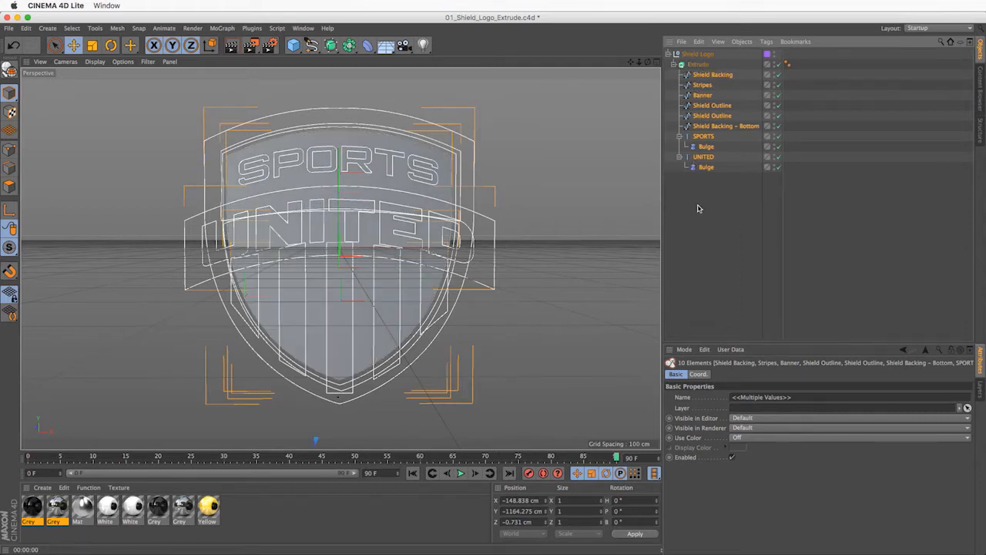
- Turn on hierarchical extrusion for the Extrude object so that every nested spline is extruded
{"action": "left_click", "coordinate": [696, 65]}
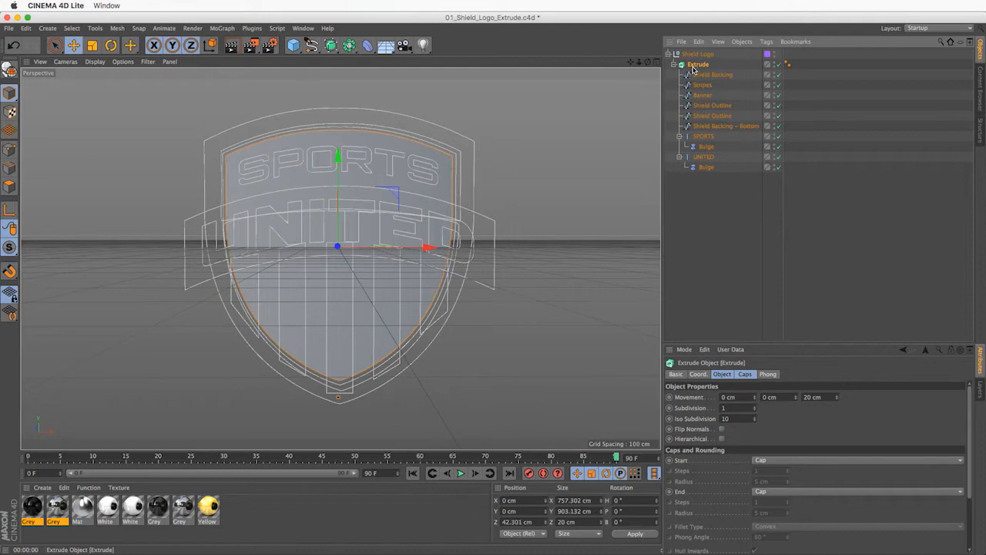
{"action": "left_click_drag", "start_coordinate": [435, 181], "coordinate": [382, 190], "text": "alt"}
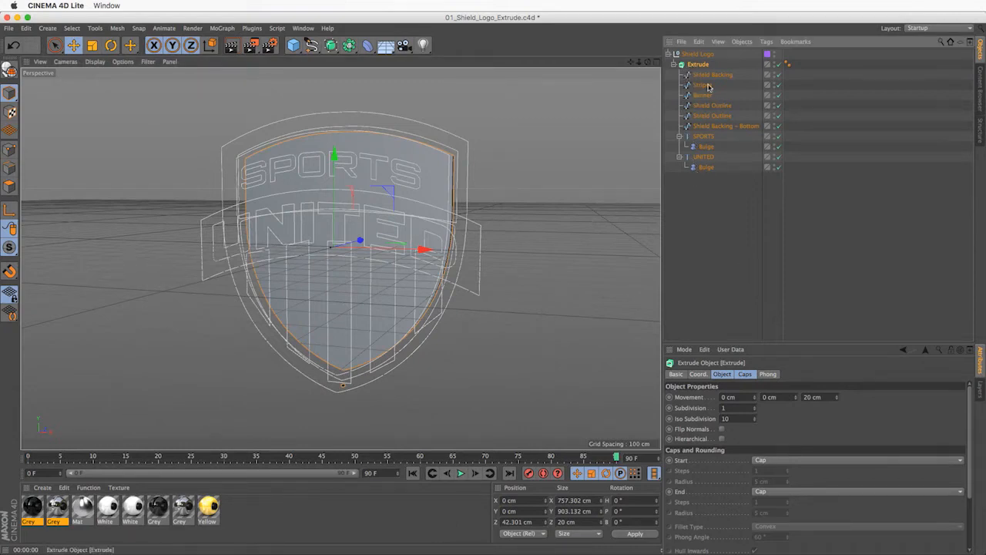
{"action": "left_click", "coordinate": [722, 438]}
{"action": "left_click_drag", "start_coordinate": [322, 282], "coordinate": [353, 282], "text": "alt"}
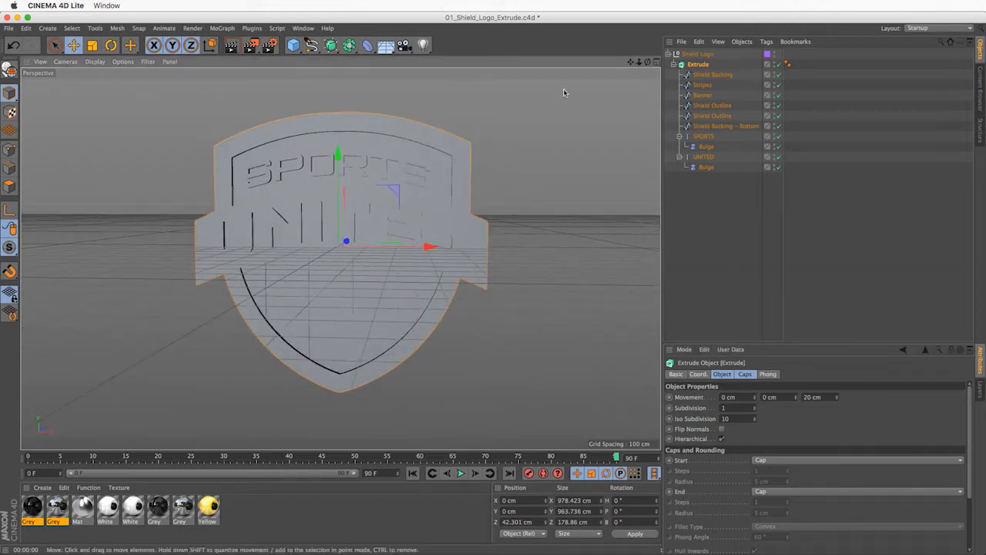
- Set both the start and end caps of the Extrude object to Fillet Cap
{"action": "left_click", "coordinate": [745, 375]}
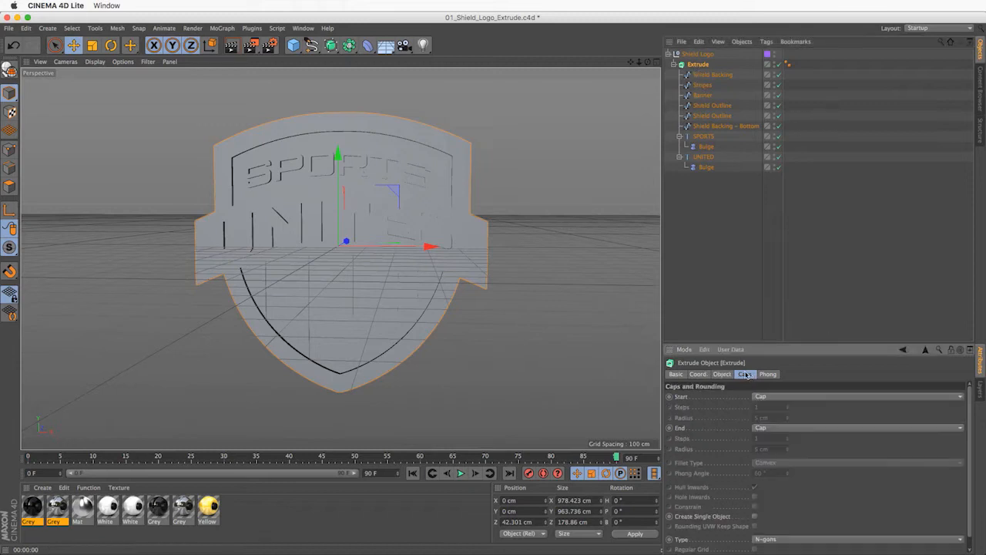
{"action": "left_click_drag", "start_coordinate": [806, 344], "coordinate": [803, 325]}
{"action": "scroll", "coordinate": [455, 198], "scroll_direction": "up", "scroll_amount": 2}
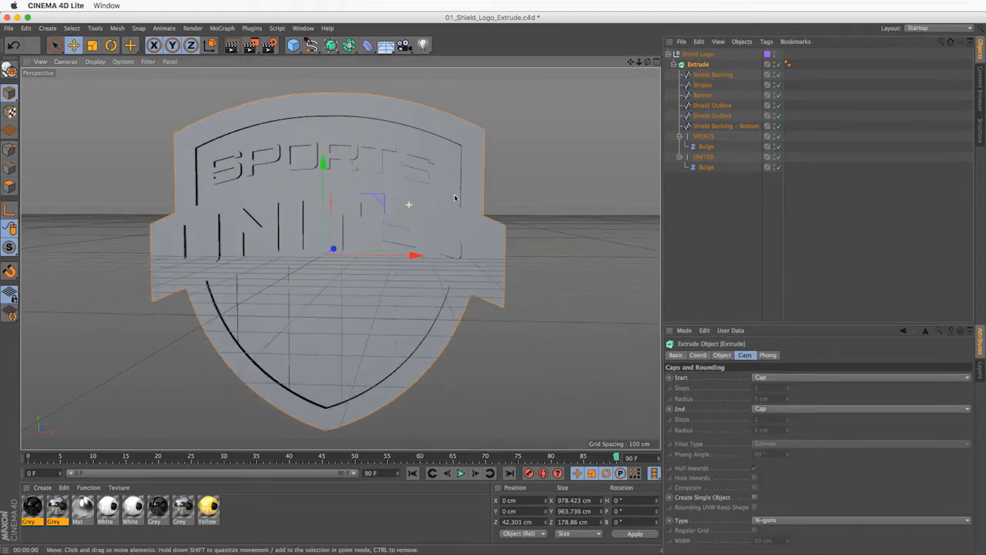
{"action": "left_click_drag", "start_coordinate": [456, 198], "coordinate": [483, 202], "text": "alt"}
{"action": "left_click", "coordinate": [785, 376]}
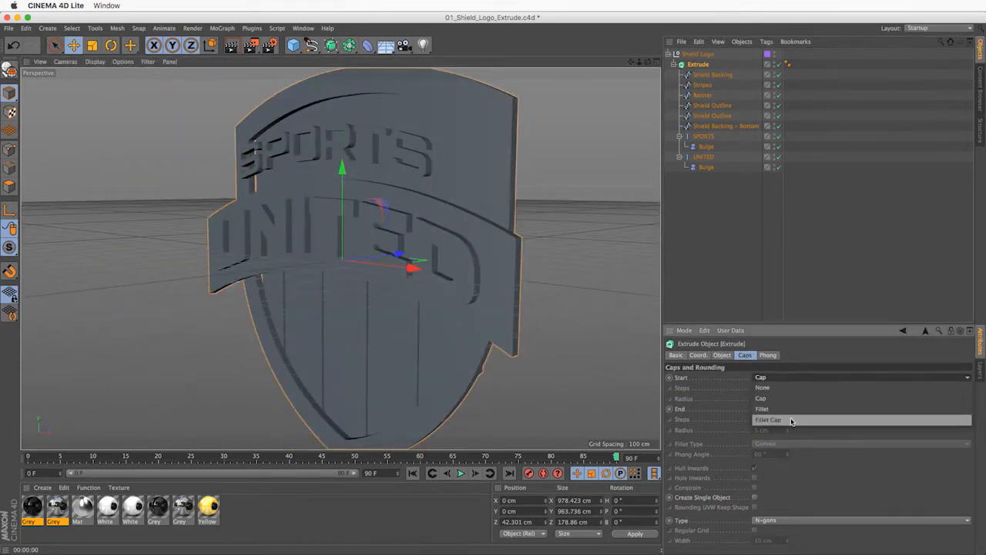
{"action": "left_click", "coordinate": [793, 420]}
{"action": "left_click", "coordinate": [779, 409]}
{"action": "left_click", "coordinate": [785, 452]}
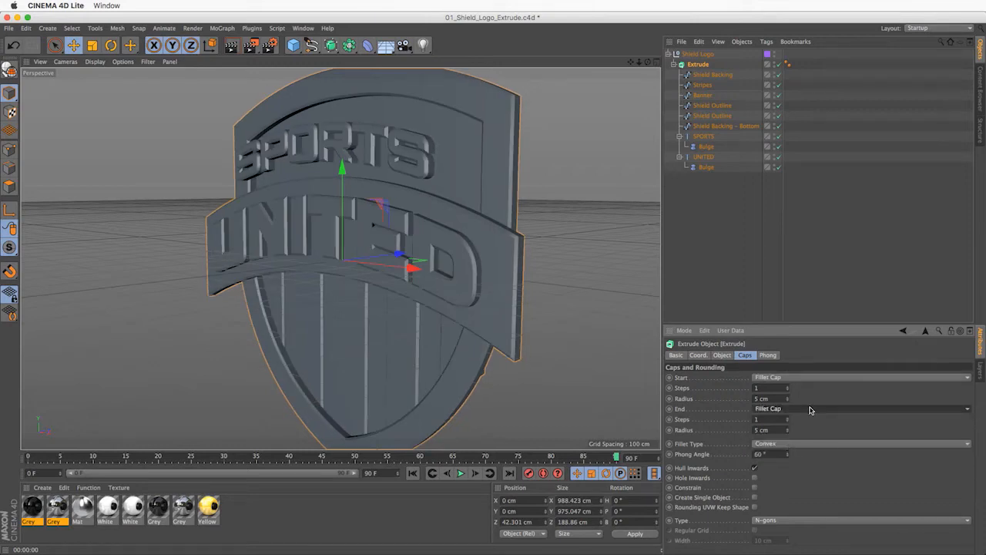
- Set the fillet radius of both the start and end caps to 1 cm
{"action": "scroll", "coordinate": [444, 240], "scroll_direction": "up", "scroll_amount": 5}
{"action": "left_click_drag", "start_coordinate": [450, 223], "coordinate": [486, 215], "text": "alt"}
{"action": "left_click_drag", "start_coordinate": [778, 399], "coordinate": [731, 425]}
{"action": "type", "text": "1"}
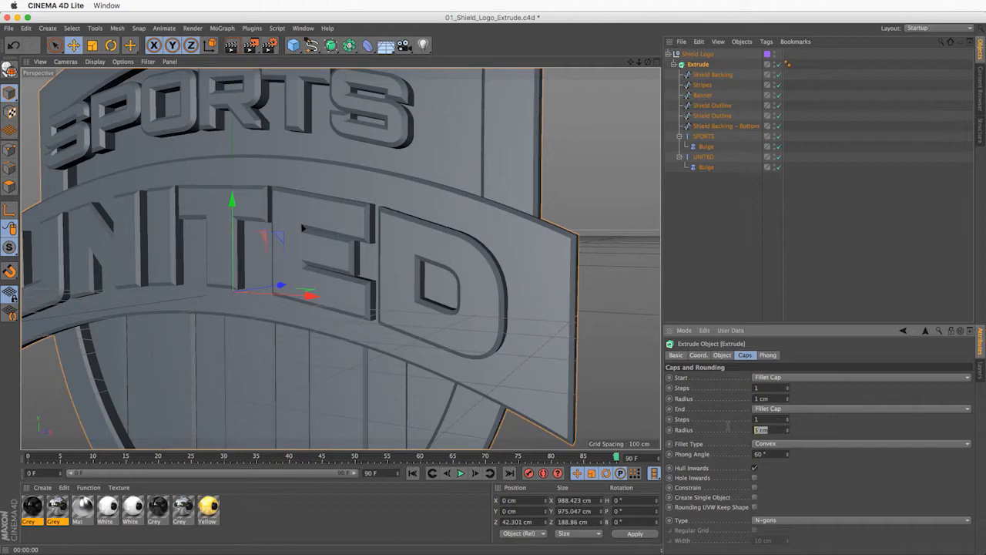
{"action": "type", "text": "1"}
{"action": "key", "text": "Return"}
- Raise the fillet steps of both the start and end caps to 6
{"action": "left_click_drag", "start_coordinate": [345, 237], "coordinate": [278, 275], "text": "alt"}
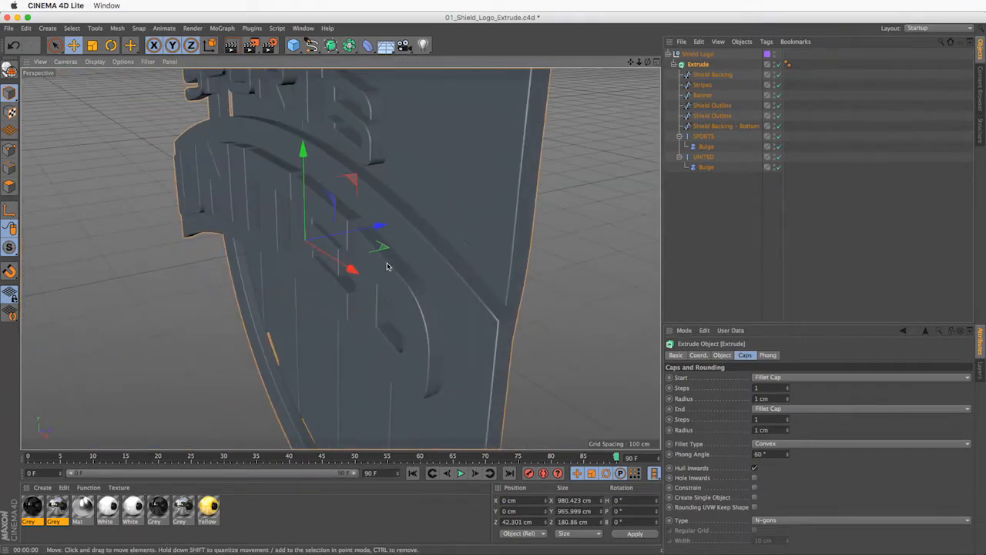
{"action": "left_click_drag", "start_coordinate": [399, 267], "coordinate": [409, 267], "text": "alt"}
{"action": "scroll", "coordinate": [408, 268], "scroll_direction": "up", "scroll_amount": 4}
{"action": "scroll", "coordinate": [425, 334], "scroll_direction": "up", "scroll_amount": 3}
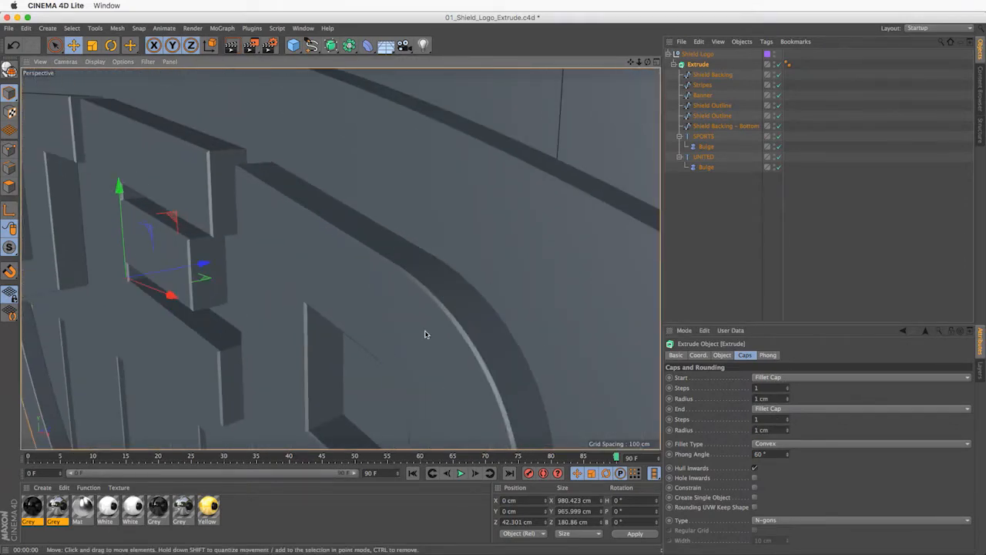
{"action": "left_click", "coordinate": [788, 386]}
{"action": "left_click", "coordinate": [787, 386]}
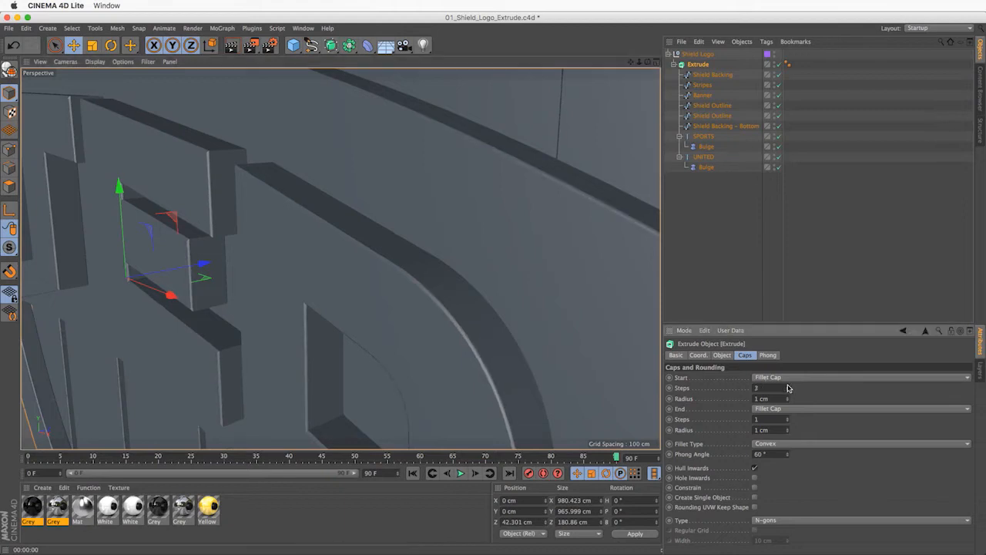
{"action": "left_click_drag", "start_coordinate": [787, 419], "coordinate": [788, 416]}
{"action": "left_click_drag", "start_coordinate": [440, 315], "coordinate": [462, 309], "text": "alt"}
{"action": "left_click_drag", "start_coordinate": [393, 348], "coordinate": [389, 312], "text": "alt"}
{"action": "scroll", "coordinate": [372, 317], "scroll_direction": "down", "scroll_amount": 5}
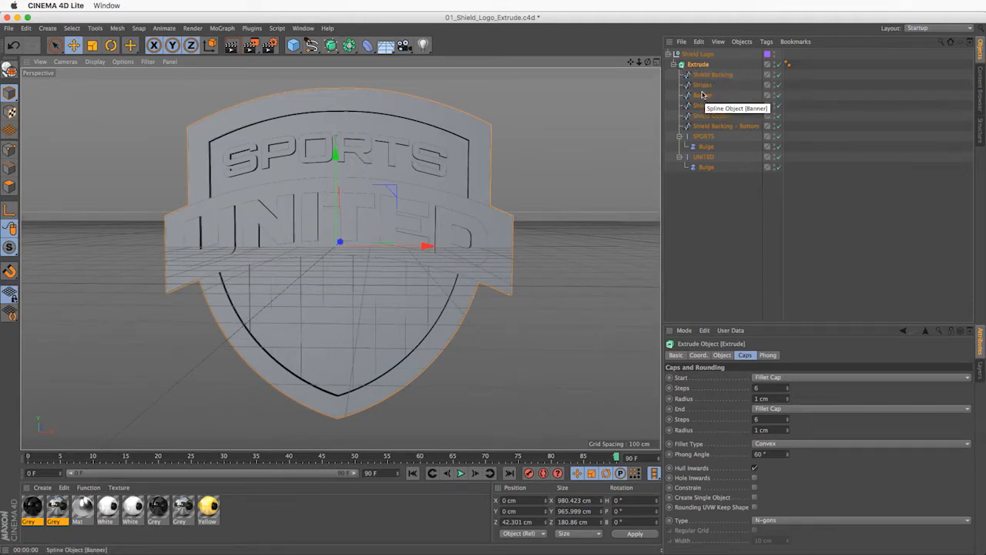
- Convert the Extrude object into separate editable extrusions and expand its hierarchy to show each part's spline
{"action": "left_click", "coordinate": [702, 206]}
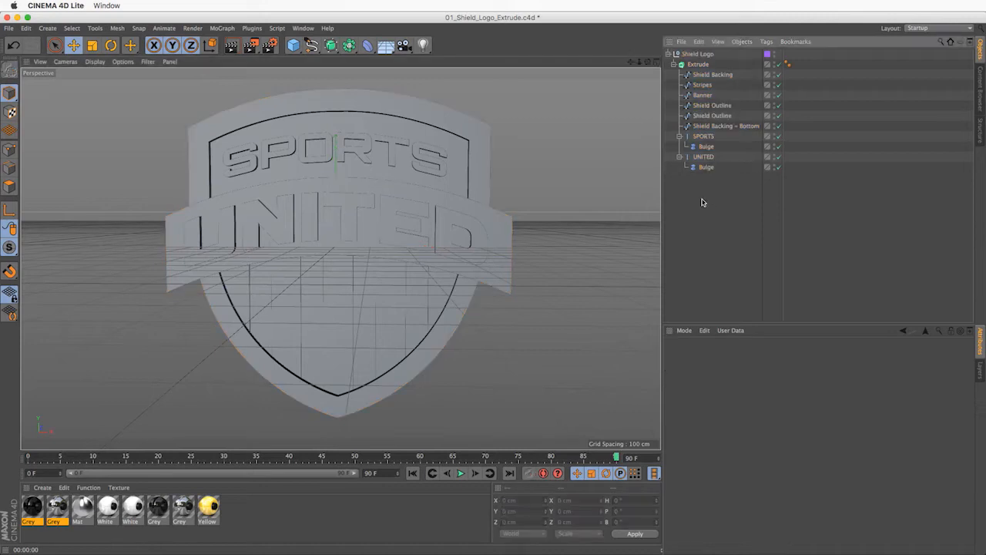
{"action": "left_click", "coordinate": [699, 65]}
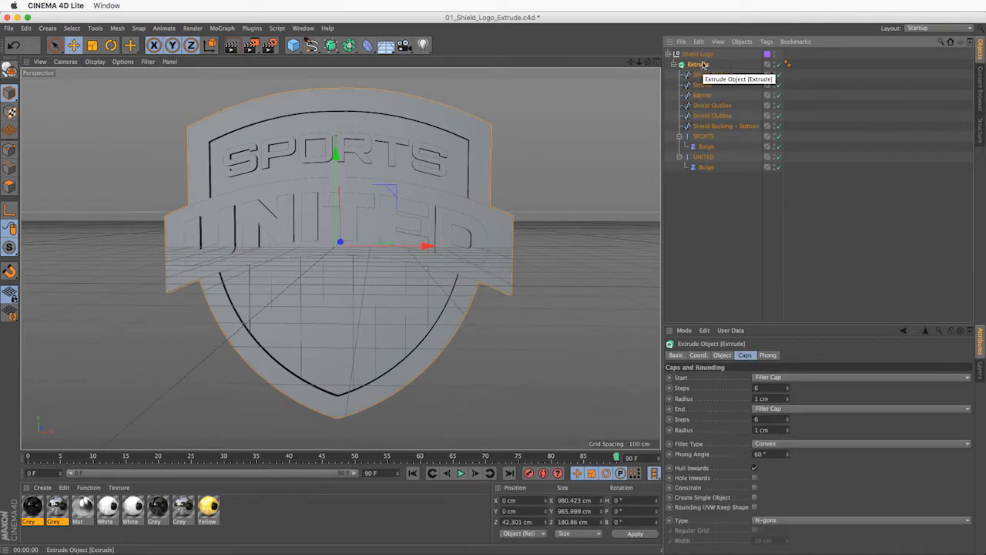
{"action": "key", "text": "c"}
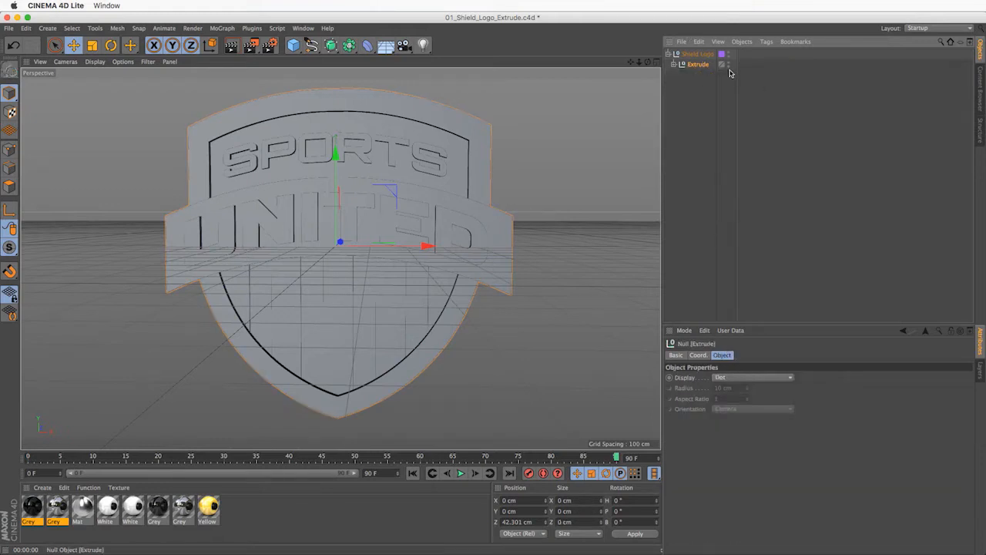
{"action": "left_click", "coordinate": [674, 65]}
{"action": "left_click", "coordinate": [679, 75]}
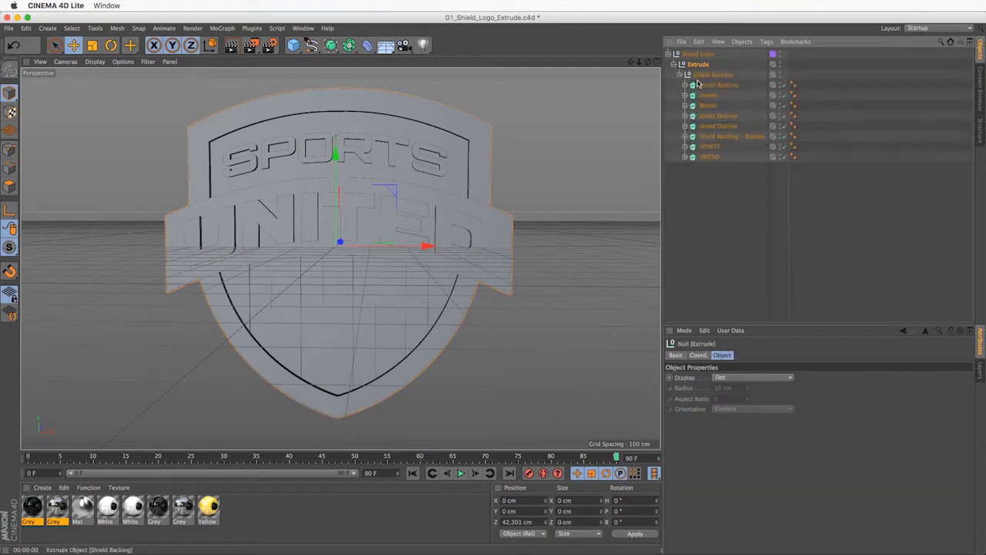
{"action": "left_click", "coordinate": [686, 85]}
{"action": "left_click", "coordinate": [685, 105]}
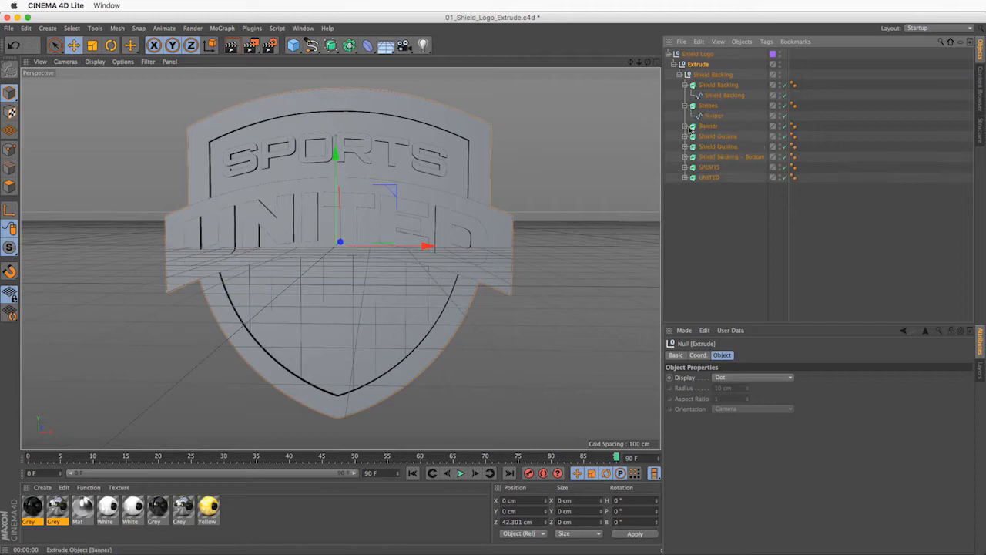
{"action": "left_click", "coordinate": [685, 126]}
{"action": "left_click", "coordinate": [686, 146]}
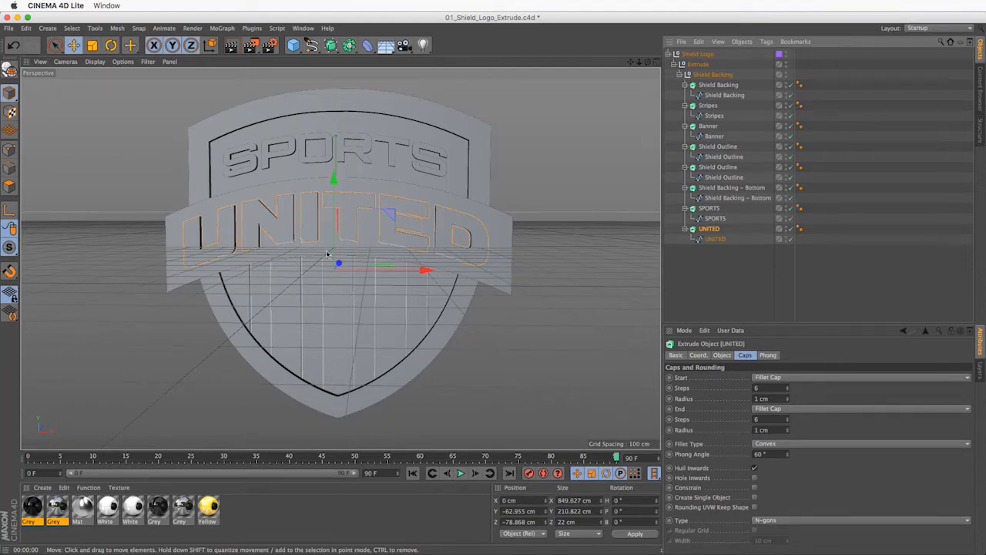
- Set the UNITED extrusion's depth to 48 cm and pull it forward to about Z -299 cm
{"action": "left_click", "coordinate": [722, 356]}
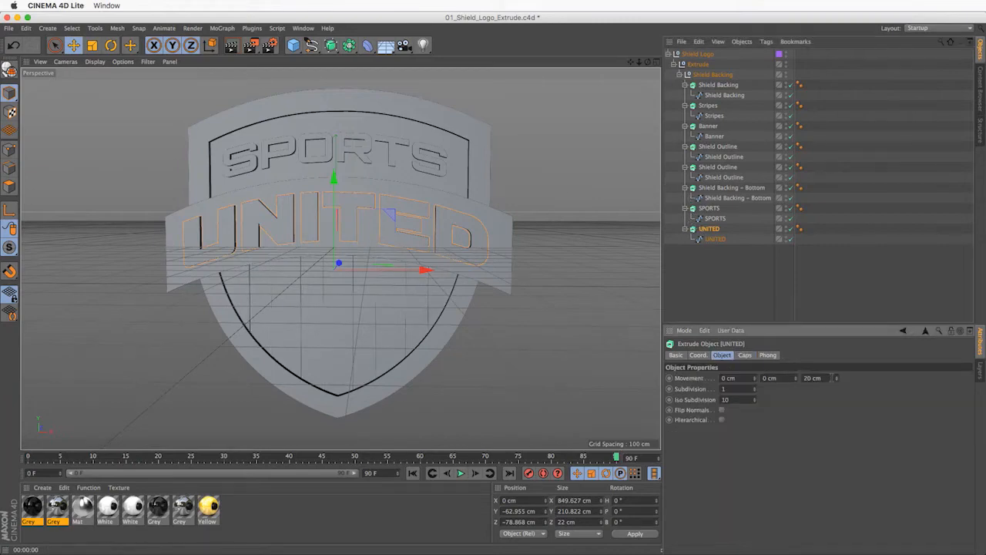
{"action": "left_click_drag", "start_coordinate": [837, 377], "coordinate": [837, 369]}
{"action": "left_click_drag", "start_coordinate": [408, 254], "coordinate": [342, 262], "text": "alt"}
- Try other movement values on the UNITED extrusion, including a 273 cm depth, and undo each change
{"action": "left_click_drag", "start_coordinate": [837, 378], "coordinate": [865, 264]}
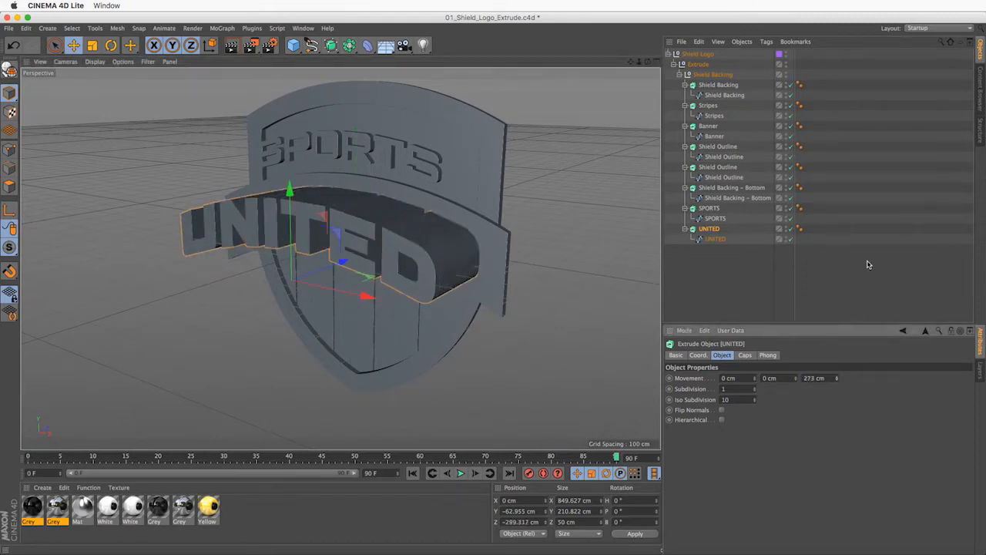
{"action": "key", "text": "super+z"}
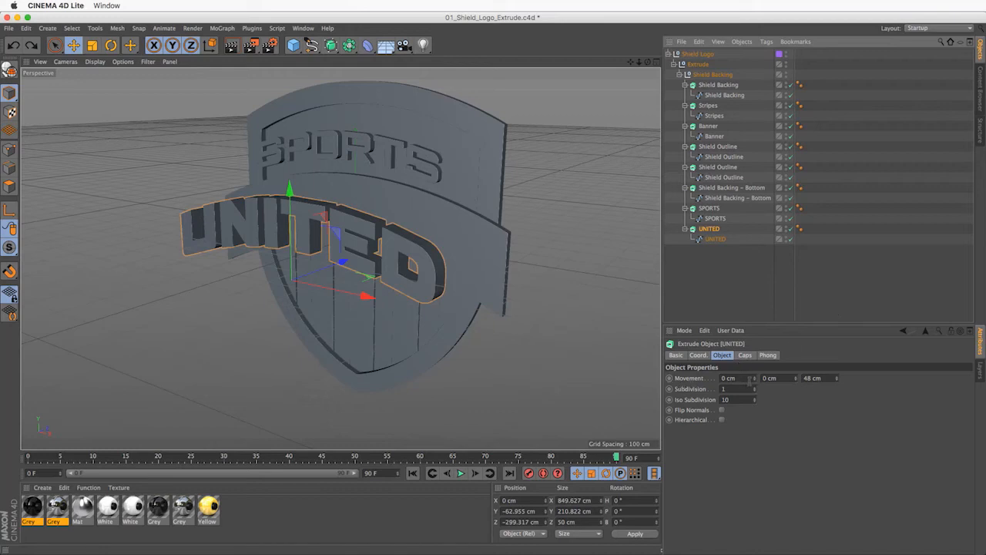
{"action": "left_click_drag", "start_coordinate": [754, 379], "coordinate": [760, 346]}
{"action": "key", "text": "super+z"}
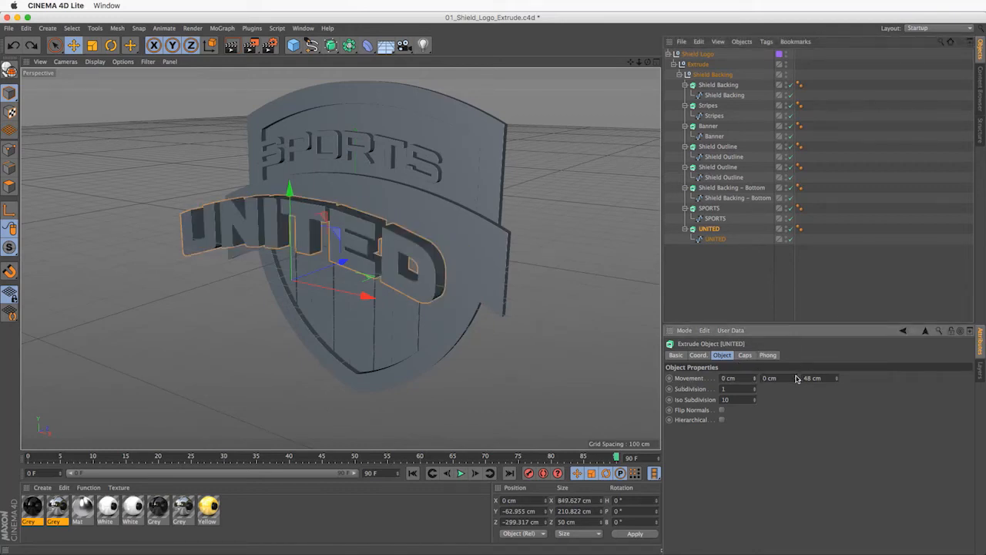
{"action": "left_click_drag", "start_coordinate": [836, 378], "coordinate": [843, 351]}
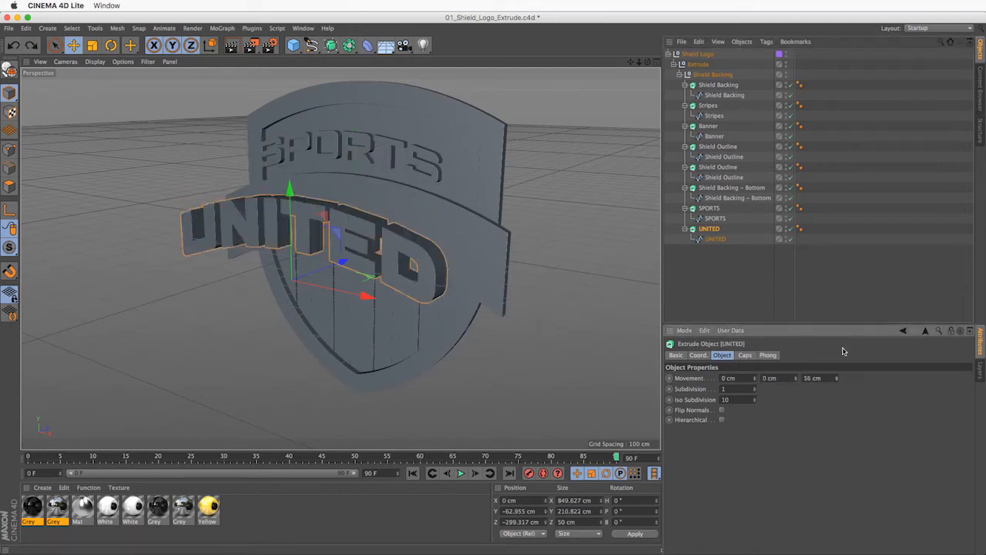
{"action": "key", "text": "super+z"}
- Push the UNITED extrusion back toward the banner along its depth axis
{"action": "left_click_drag", "start_coordinate": [342, 263], "coordinate": [375, 247]}
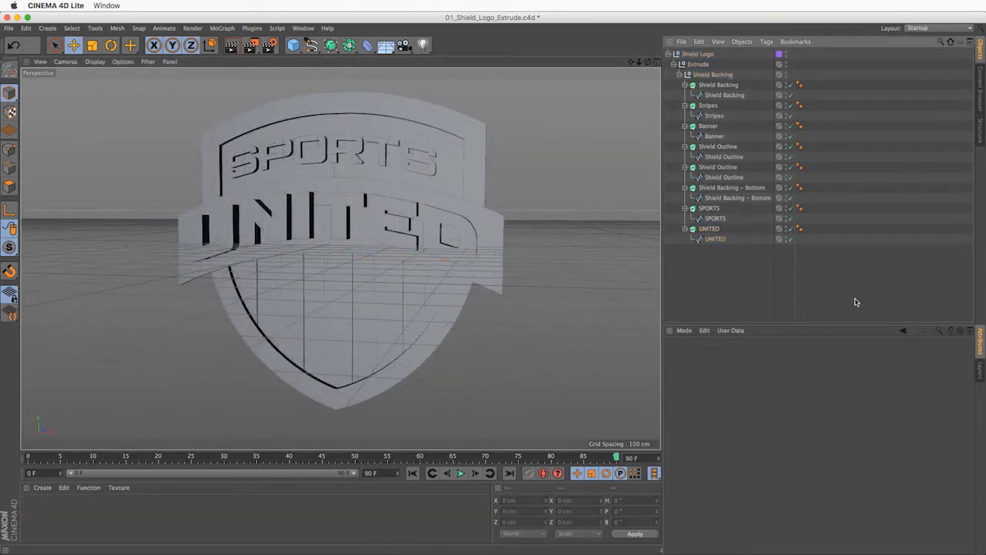
- Add a light and place it in front of the shield, beyond its upper-right side
{"action": "left_click", "coordinate": [422, 45]}
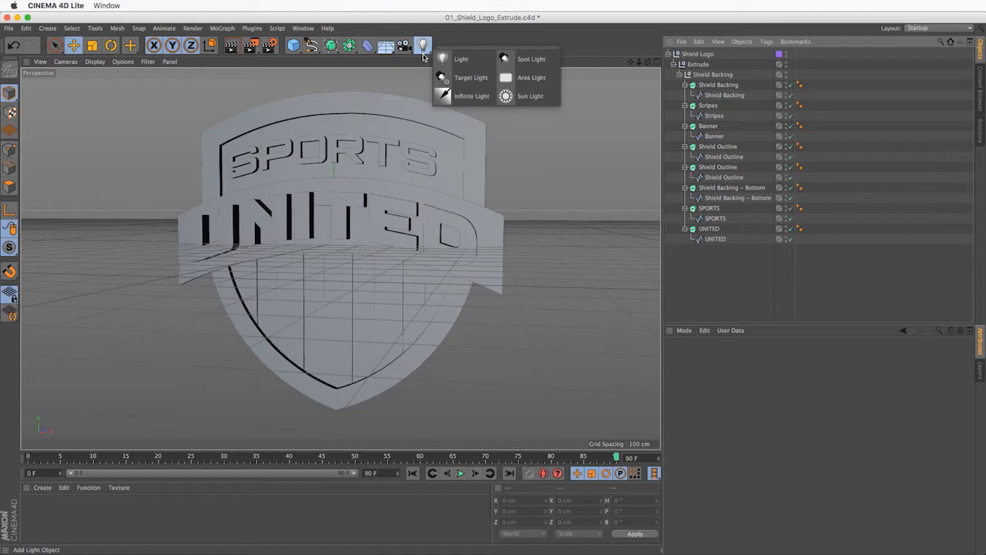
{"action": "left_click", "coordinate": [462, 59]}
{"action": "left_click_drag", "start_coordinate": [399, 231], "coordinate": [258, 305], "text": "alt"}
{"action": "left_click_drag", "start_coordinate": [258, 305], "coordinate": [297, 291], "text": "alt"}
{"action": "left_click_drag", "start_coordinate": [344, 244], "coordinate": [577, 103]}
{"action": "left_click_drag", "start_coordinate": [464, 209], "coordinate": [442, 240], "text": "alt"}
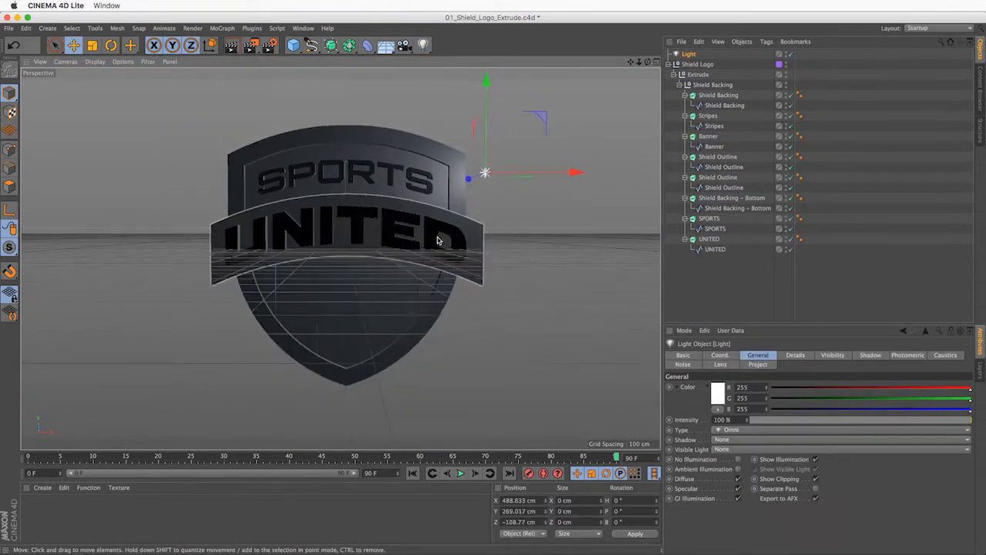
{"action": "left_click_drag", "start_coordinate": [505, 213], "coordinate": [581, 200]}
{"action": "left_click_drag", "start_coordinate": [538, 168], "coordinate": [610, 147]}
{"action": "left_click_drag", "start_coordinate": [651, 140], "coordinate": [534, 140]}
- Duplicate the light twice, placing one copy at the shield's lower left and pushing the other back behind the logo
{"action": "left_click_drag", "start_coordinate": [688, 55], "coordinate": [687, 60], "text": "ctrl"}
{"action": "left_click_drag", "start_coordinate": [532, 129], "coordinate": [147, 327]}
{"action": "left_click_drag", "start_coordinate": [690, 65], "coordinate": [688, 71], "text": "ctrl"}
{"action": "left_click_drag", "start_coordinate": [144, 323], "coordinate": [269, 324]}
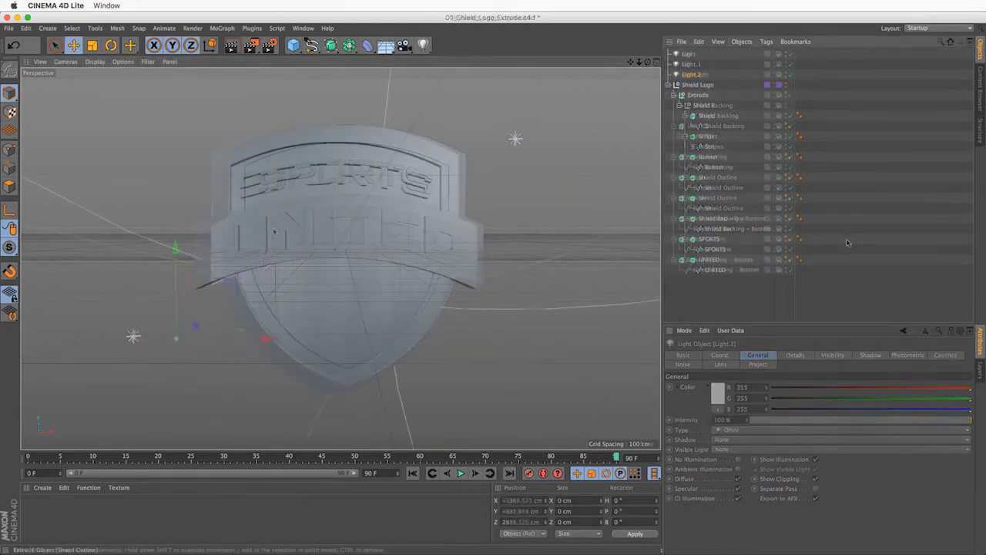
- Open the Content Browser and look through the Lite presets for 3D objects, materials, animations, cameras and light setups
{"action": "left_click", "coordinate": [309, 31]}
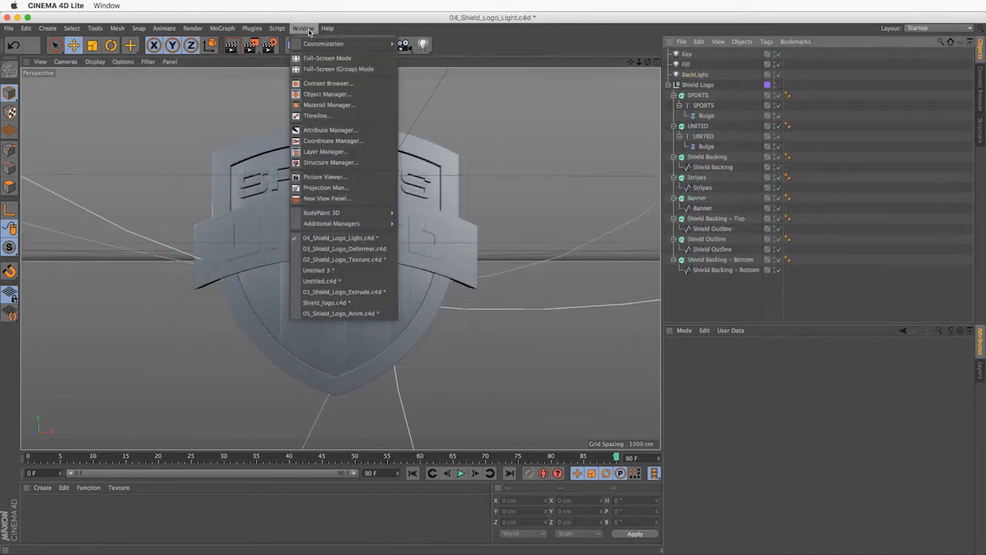
{"action": "left_click", "coordinate": [380, 84]}
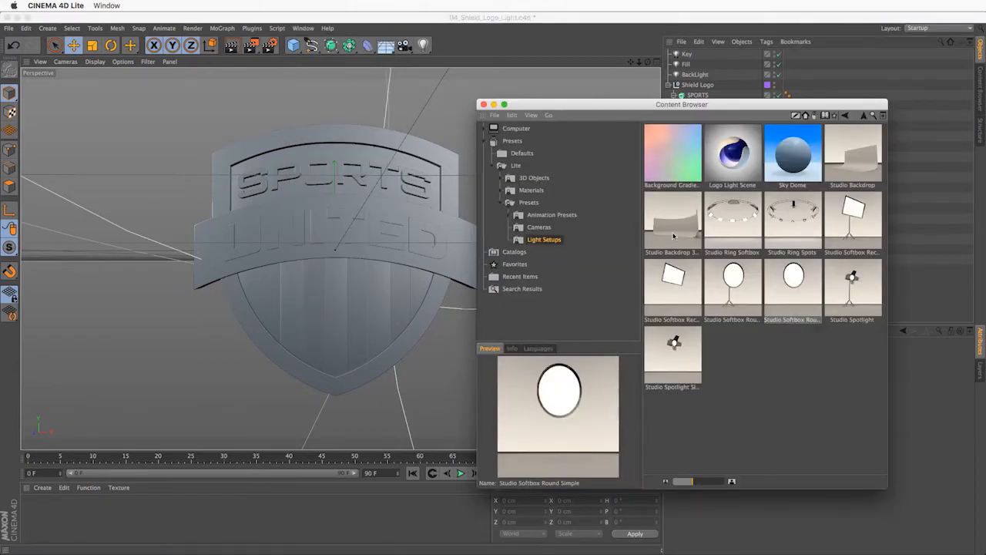
{"action": "left_click", "coordinate": [535, 178]}
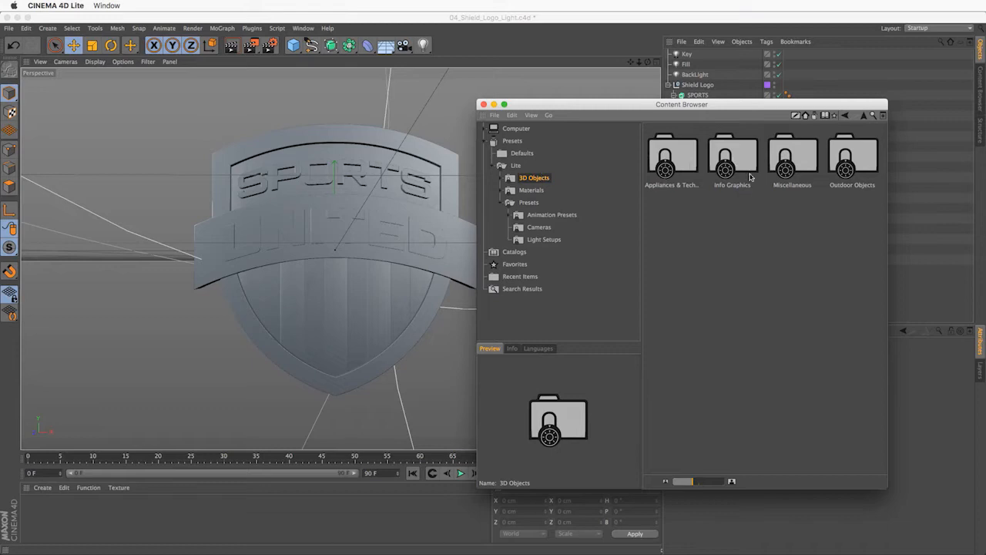
{"action": "left_click", "coordinate": [531, 190]}
{"action": "left_click", "coordinate": [531, 203]}
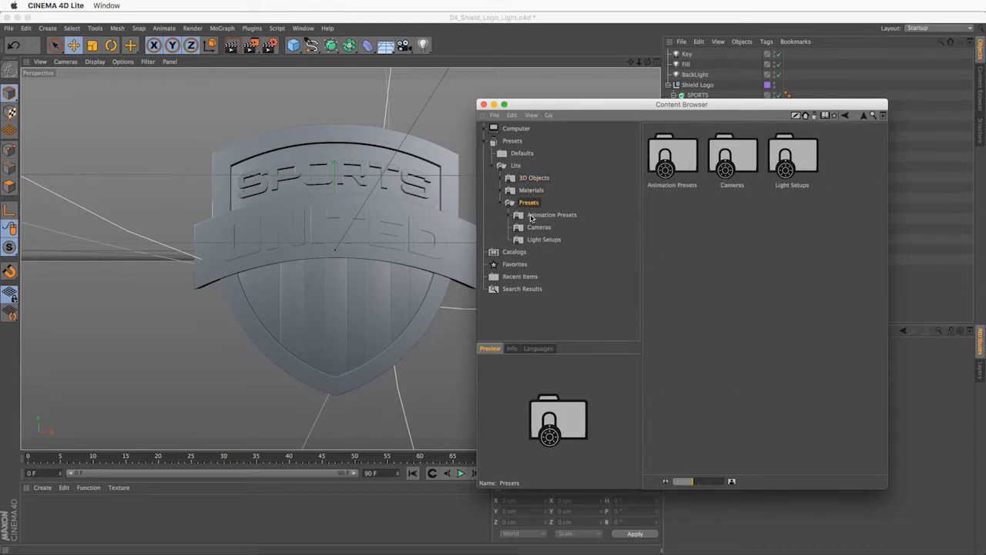
{"action": "double_click", "coordinate": [532, 215]}
{"action": "left_click", "coordinate": [539, 240]}
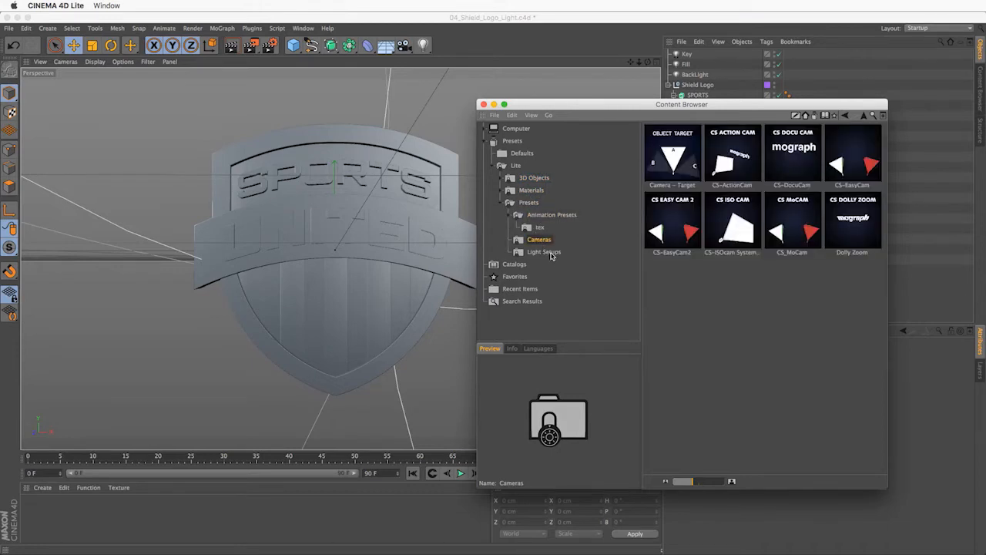
{"action": "left_click", "coordinate": [548, 253]}
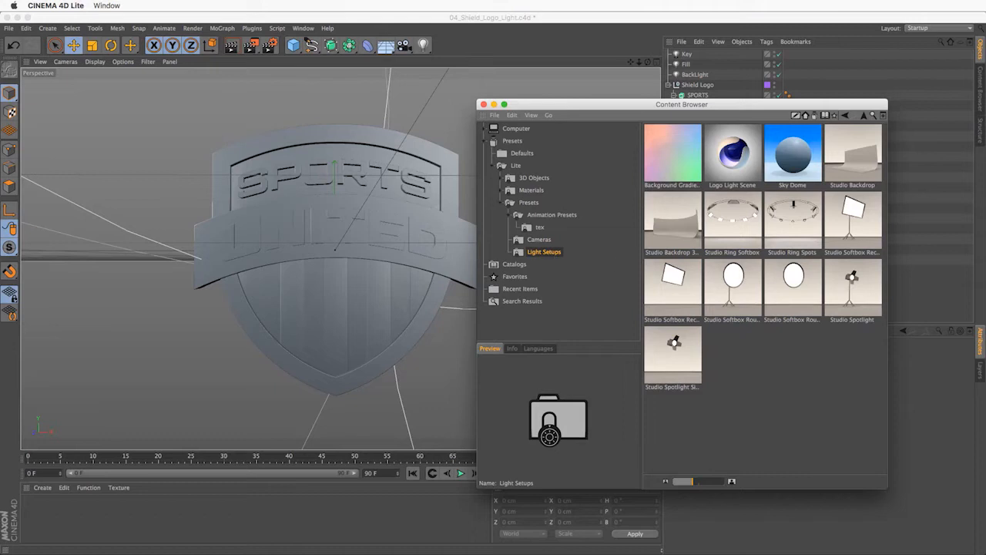
- Browse the 3D Objects categories: Appliances & Technology, Info Graphics, Miscellaneous and Outdoor Objects
{"action": "left_click", "coordinate": [531, 179]}
{"action": "left_click", "coordinate": [501, 179]}
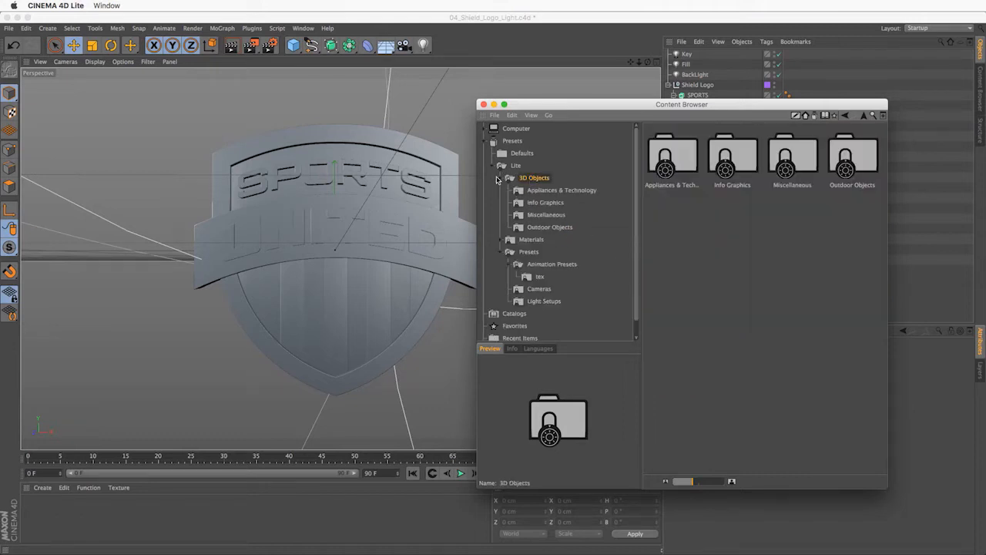
{"action": "left_click", "coordinate": [546, 190]}
{"action": "left_click", "coordinate": [545, 203]}
{"action": "left_click", "coordinate": [545, 215]}
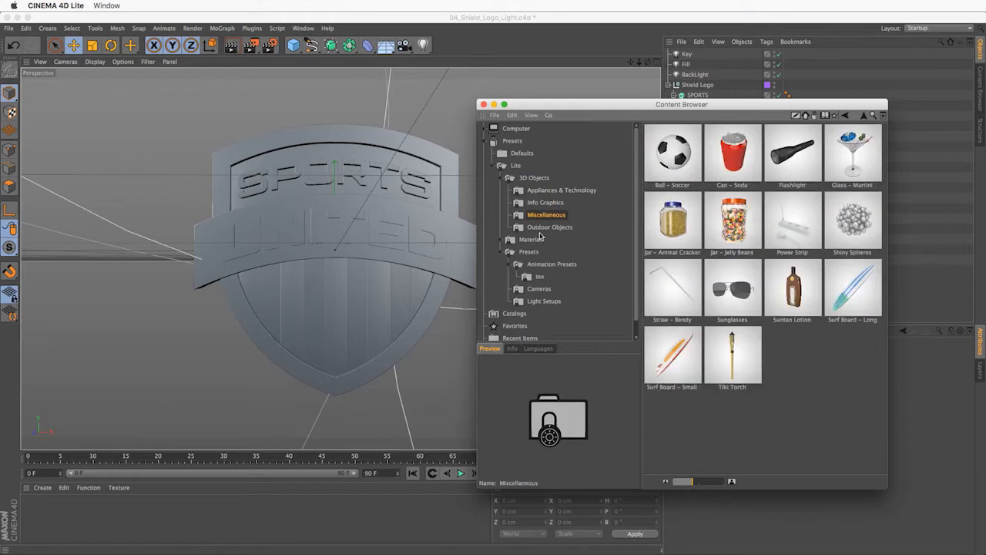
{"action": "left_click", "coordinate": [544, 227]}
- Load the Hot Air Balloon model to bring in its materials and delete the balloon object itself
{"action": "double_click", "coordinate": [672, 171]}
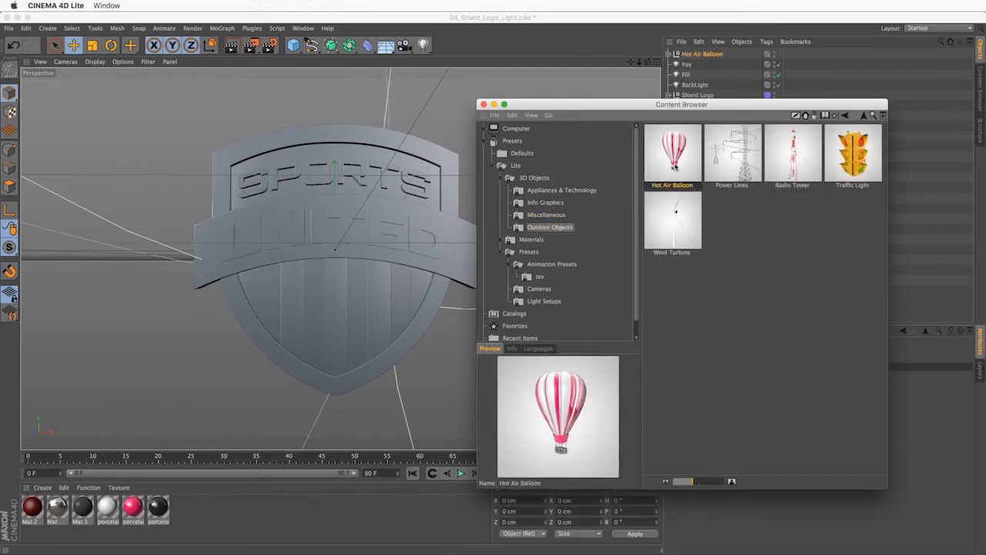
{"action": "left_click_drag", "start_coordinate": [650, 110], "coordinate": [694, 134]}
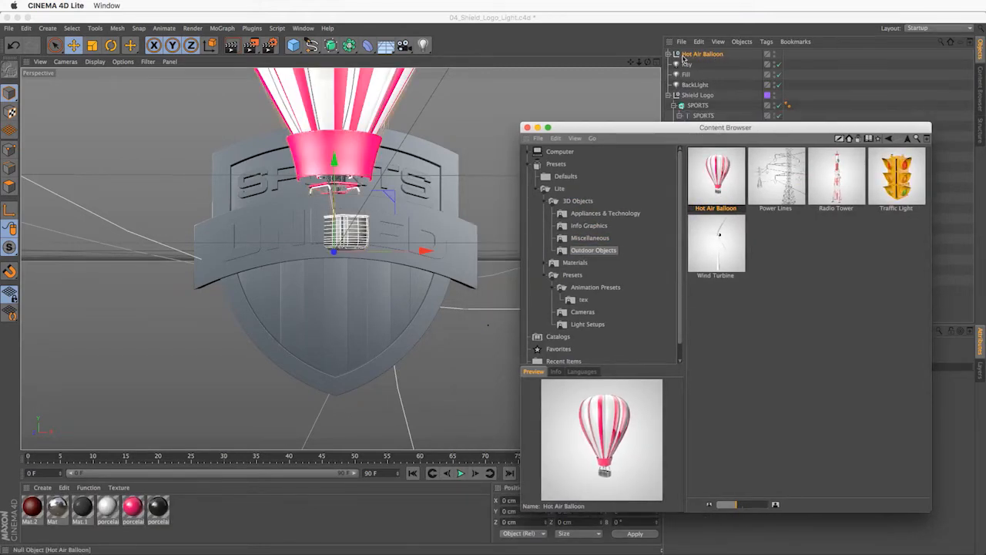
{"action": "left_click", "coordinate": [689, 54]}
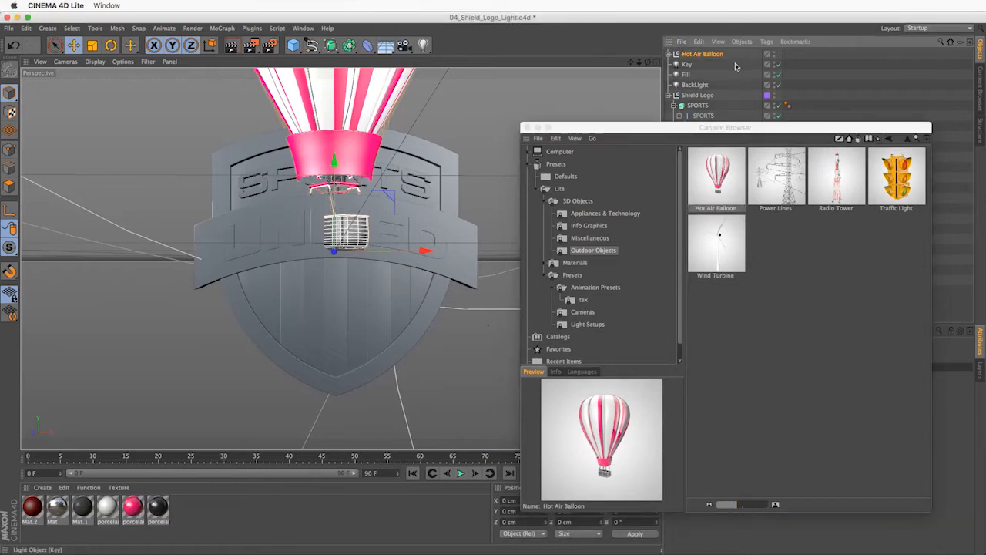
{"action": "key", "text": "Delete"}
- Delete the Mat.2, Mat and Mat.1 materials and select the porcelain ones
{"action": "left_click", "coordinate": [87, 529], "text": "shift"}
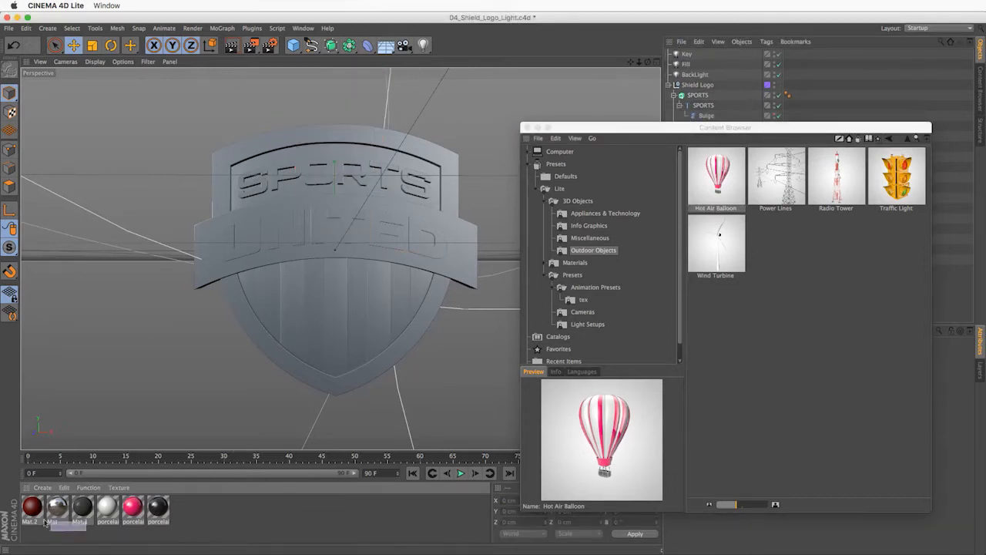
{"action": "key", "text": "Delete"}
{"action": "left_click_drag", "start_coordinate": [118, 536], "coordinate": [27, 518]}
- Change the color of the pink porcelain.1 material to a yellow-orange hue
{"action": "double_click", "coordinate": [54, 511]}
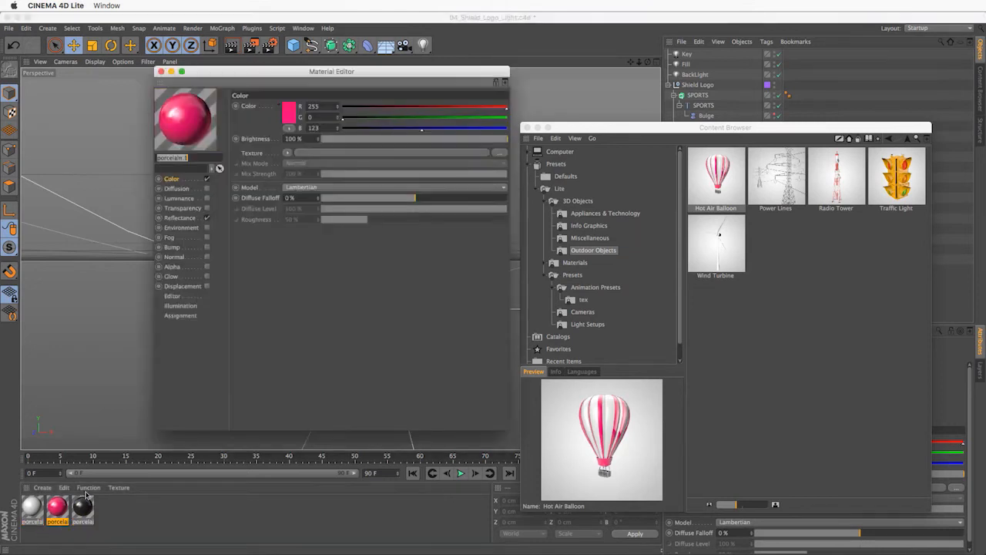
{"action": "left_click", "coordinate": [289, 113]}
{"action": "left_click", "coordinate": [299, 93]}
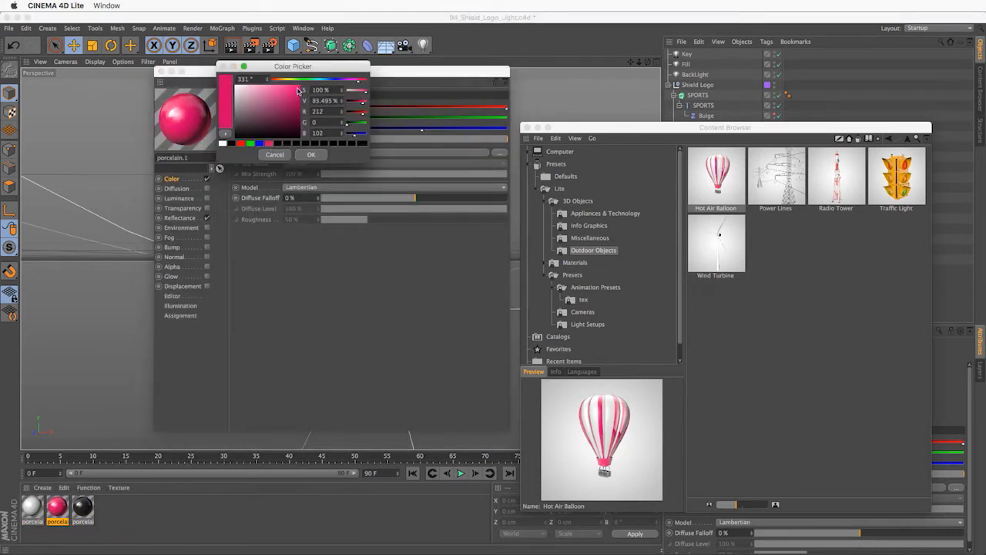
{"action": "left_click", "coordinate": [278, 79]}
{"action": "left_click_drag", "start_coordinate": [278, 80], "coordinate": [283, 81]}
{"action": "left_click", "coordinate": [312, 155]}
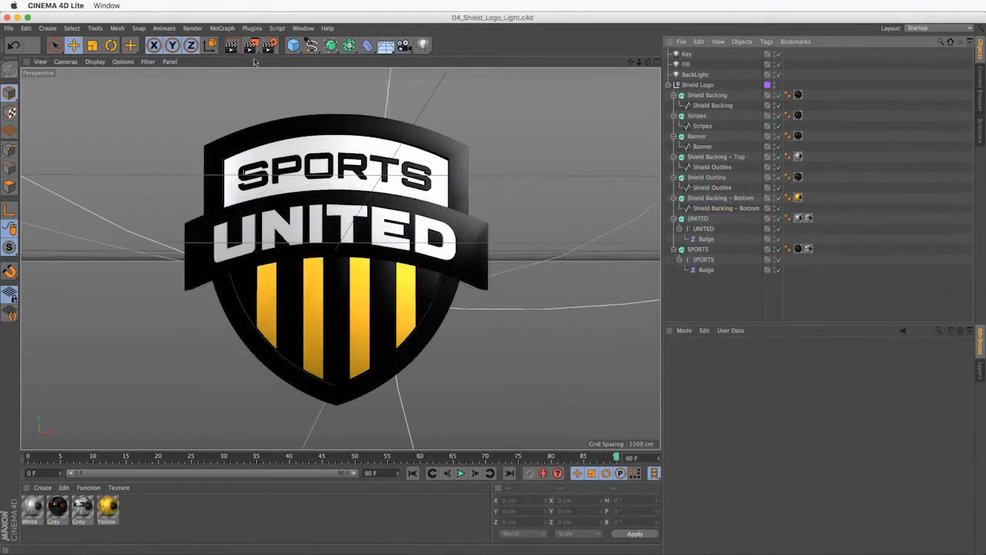
- Frame the whole shield with an interactive render region and enable its Alpha Mode
{"action": "left_click_drag", "start_coordinate": [251, 46], "coordinate": [316, 137]}
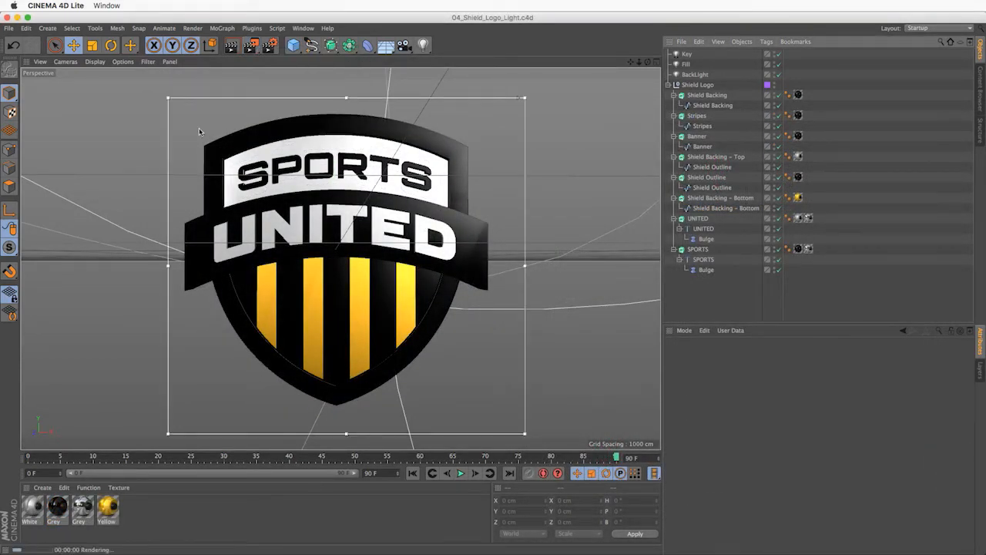
{"action": "left_click_drag", "start_coordinate": [168, 98], "coordinate": [155, 95]}
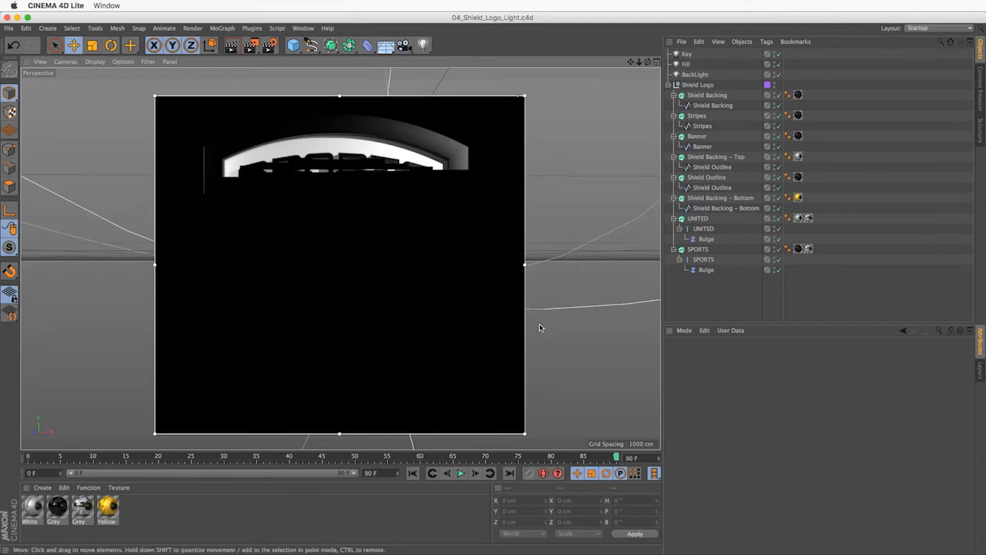
{"action": "left_click", "coordinate": [519, 99]}
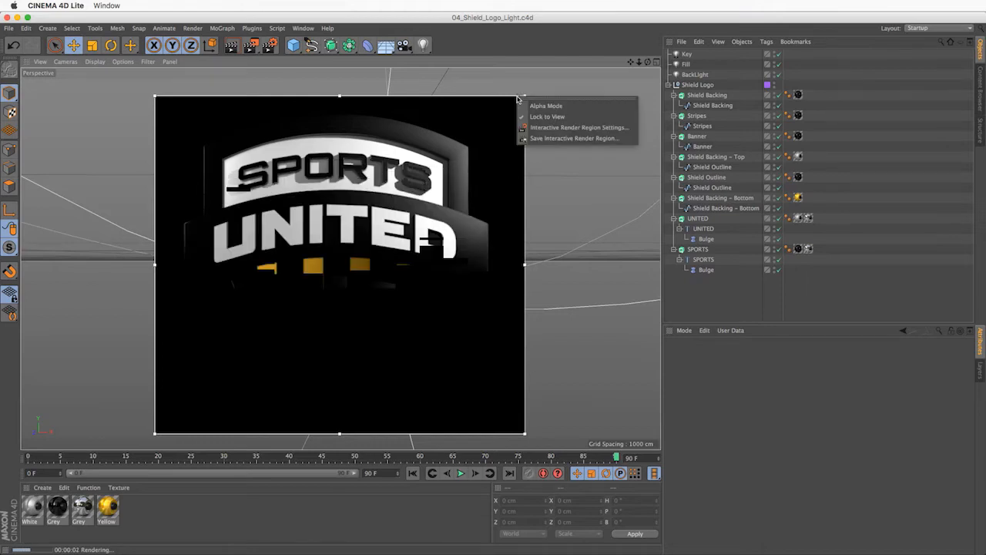
{"action": "left_click", "coordinate": [536, 105]}
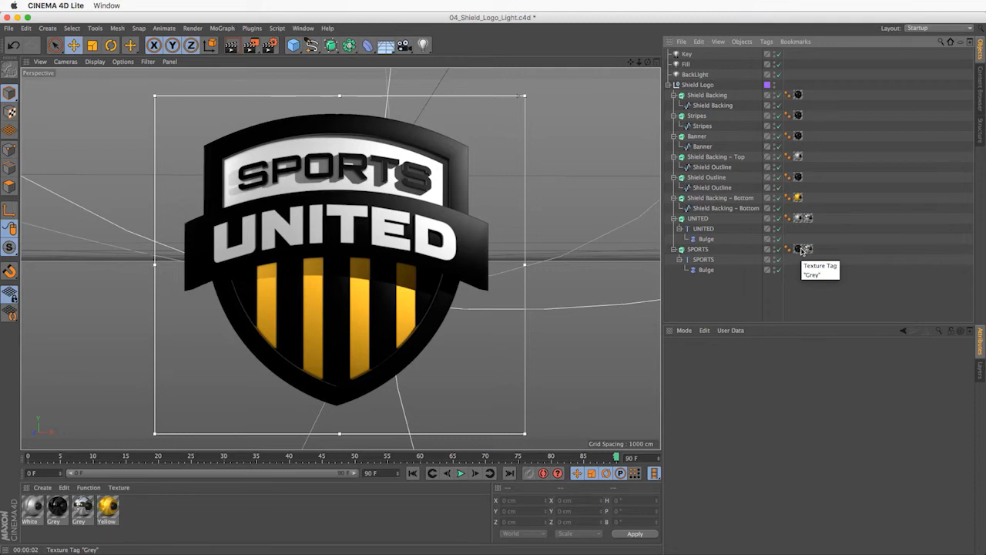
- Add the Studio Softbox Round Simple from the Light Setups presets to the scene and close the Content Browser
{"action": "left_click", "coordinate": [303, 28]}
{"action": "left_click", "coordinate": [324, 83]}
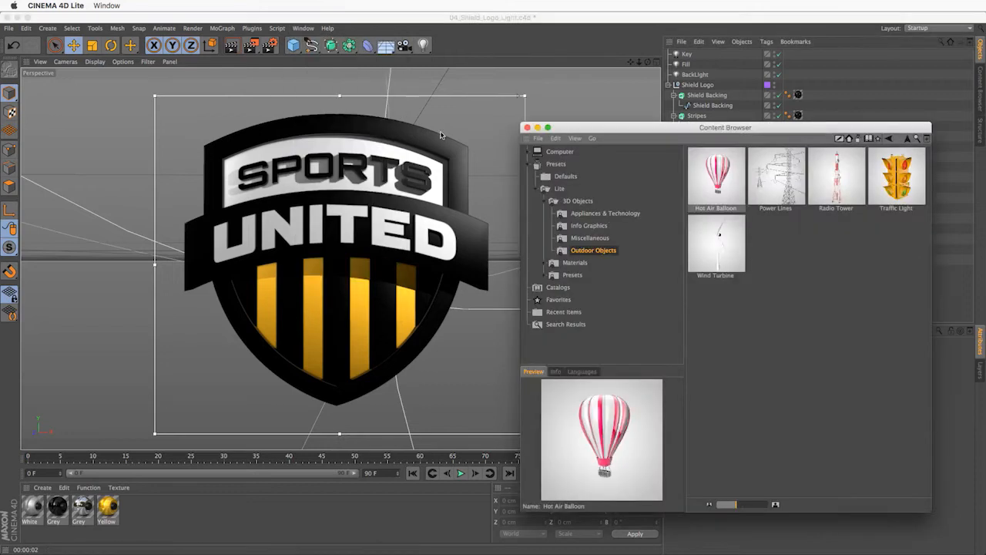
{"action": "left_click", "coordinate": [572, 275]}
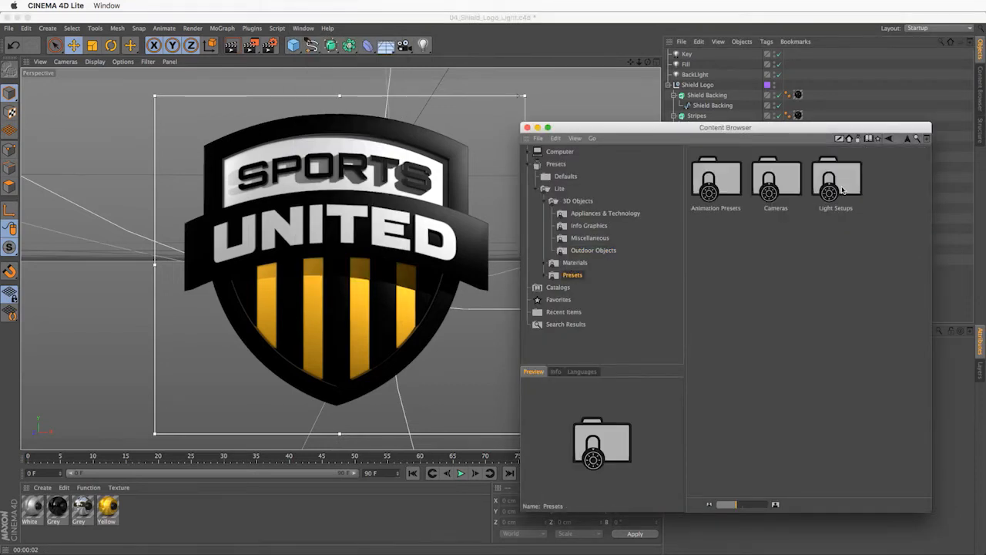
{"action": "double_click", "coordinate": [840, 185]}
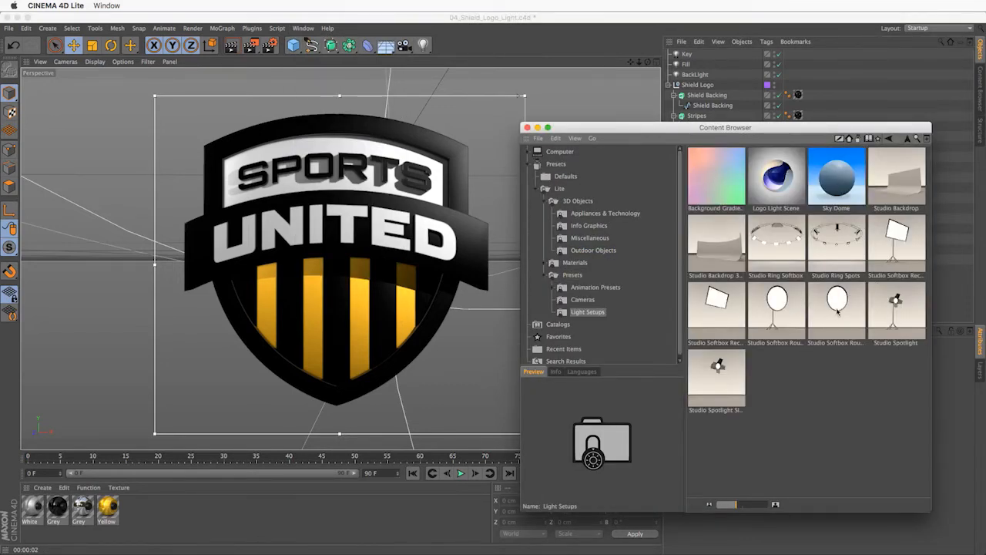
{"action": "left_click", "coordinate": [841, 340]}
{"action": "left_click_drag", "start_coordinate": [841, 320], "coordinate": [710, 84]}
{"action": "left_click", "coordinate": [528, 127]}
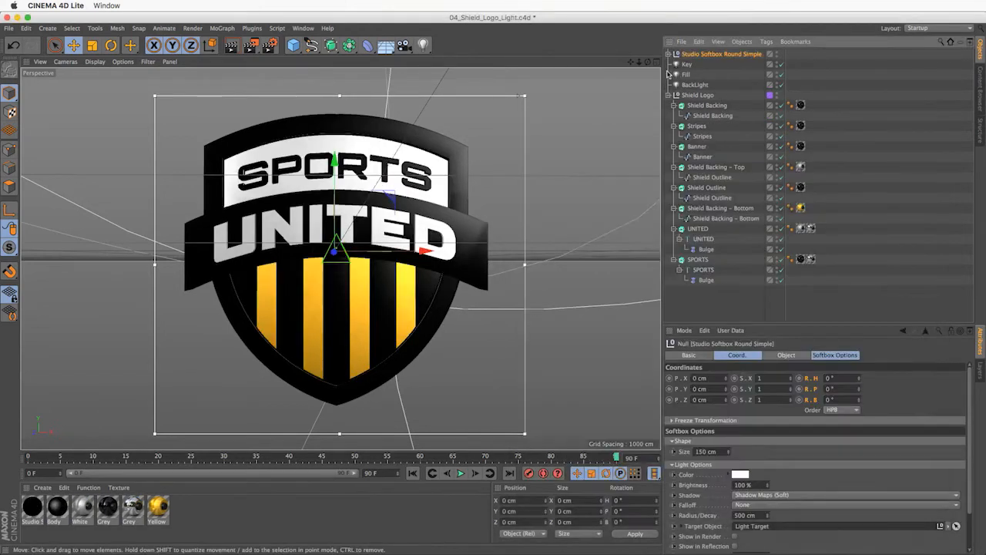
- Set the size of Studio Softbox Round Simple to 2026 cm and enable Show in Reflection
{"action": "left_click", "coordinate": [669, 54]}
{"action": "left_click", "coordinate": [693, 64]}
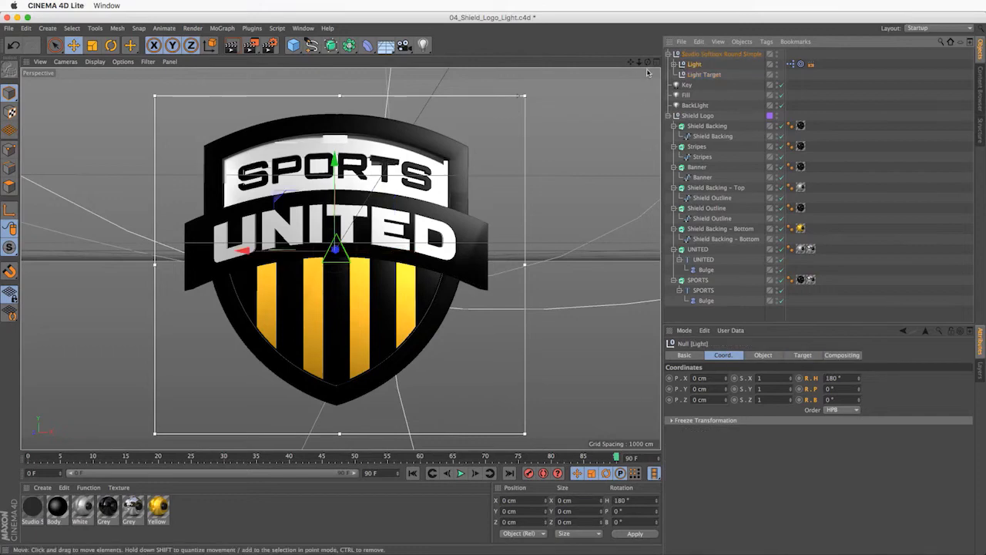
{"action": "middle_click", "coordinate": [582, 174]}
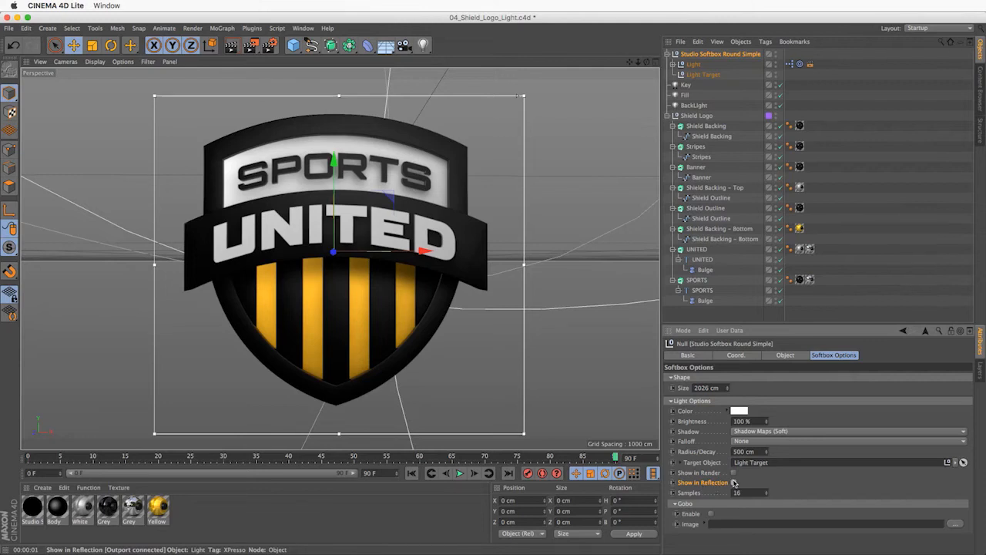
{"action": "left_click", "coordinate": [734, 483]}
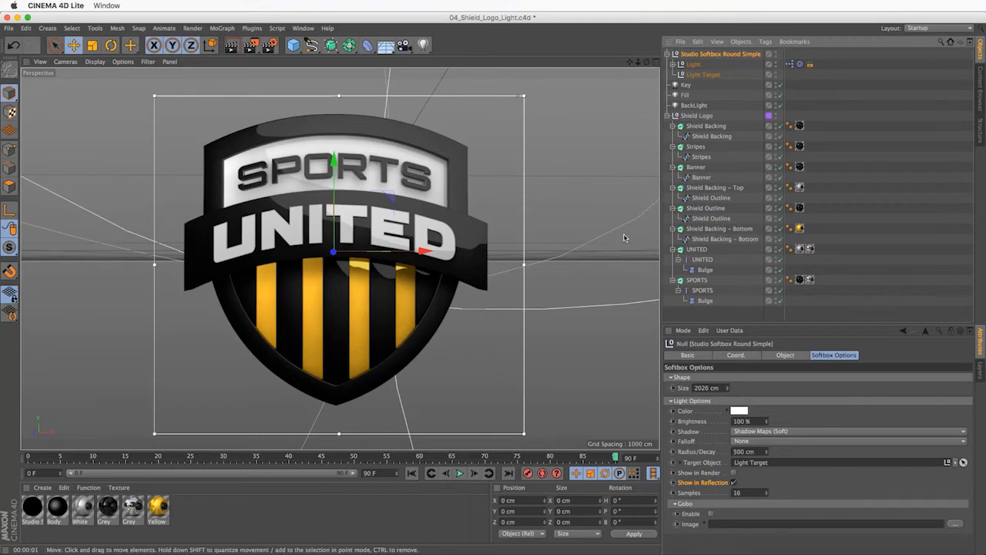
{"action": "left_click", "coordinate": [870, 153]}
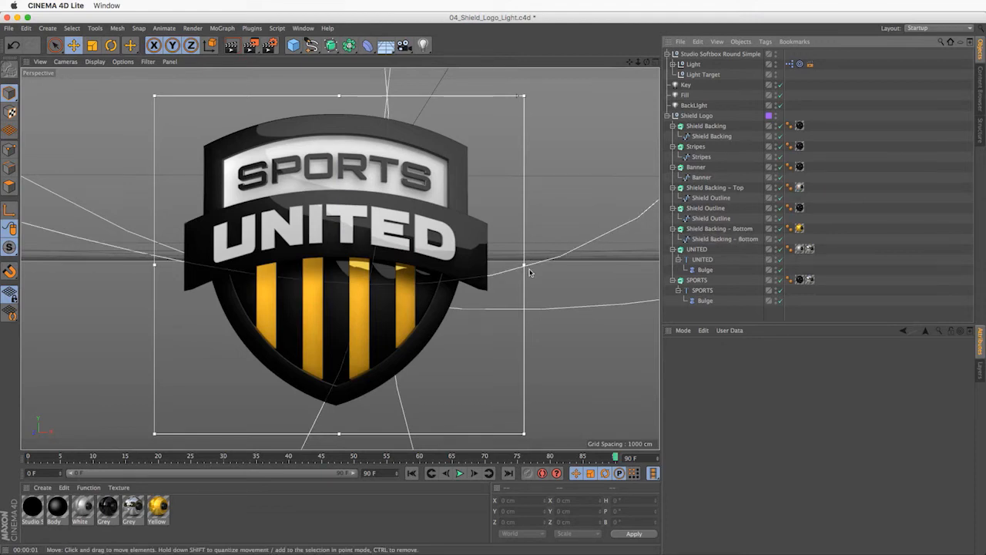
- Add a Bend deformer and place it inside the Shield Logo group, above Shield Backing
{"action": "left_click", "coordinate": [369, 46]}
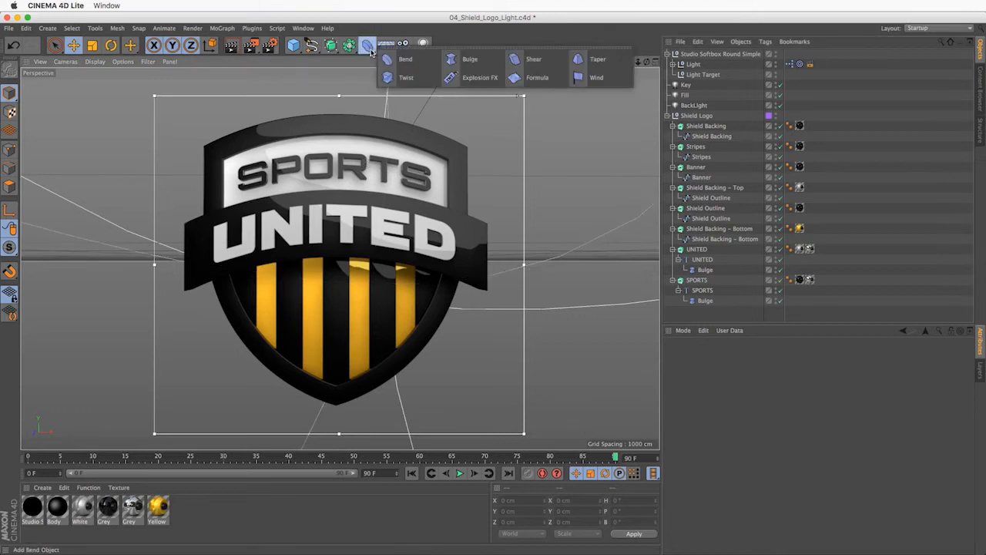
{"action": "left_click", "coordinate": [402, 59]}
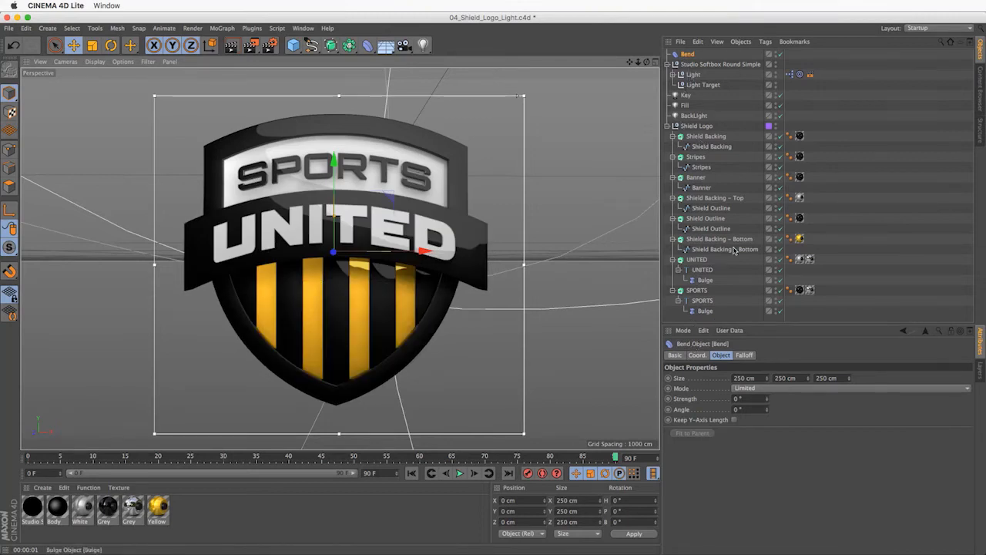
{"action": "left_click_drag", "start_coordinate": [692, 55], "coordinate": [692, 128]}
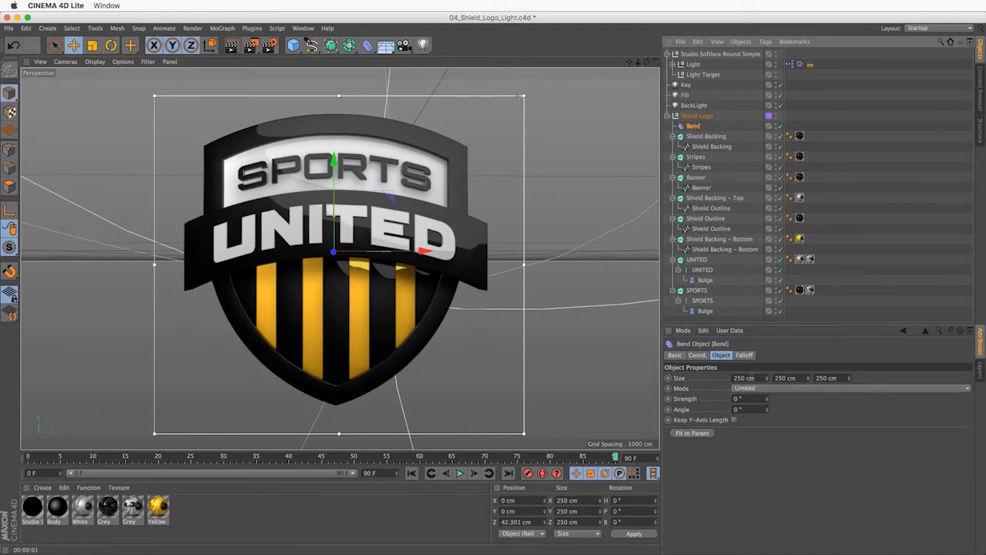
- Rotate the Bend deformer to 90° bank and 90° pitch, and set its strength to 27°
{"action": "key", "text": "r"}
{"action": "left_click_drag", "start_coordinate": [373, 220], "coordinate": [367, 294]}
{"action": "left_click", "coordinate": [693, 127]}
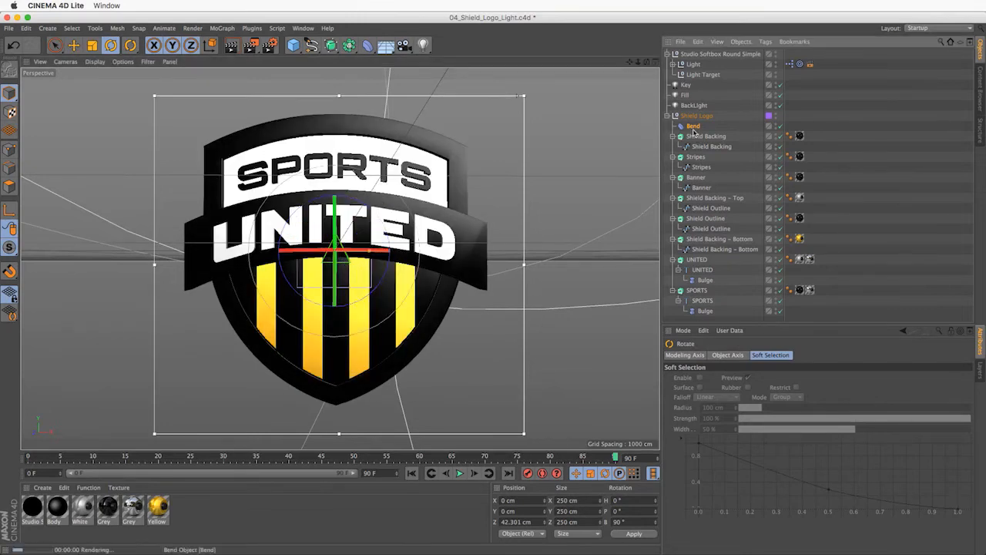
{"action": "left_click_drag", "start_coordinate": [766, 399], "coordinate": [769, 387]}
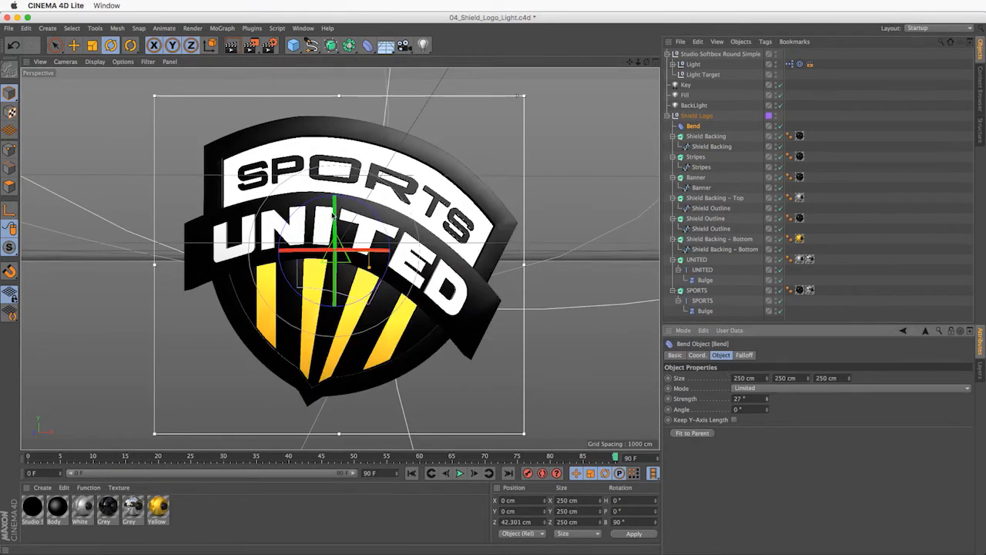
{"action": "left_click_drag", "start_coordinate": [335, 219], "coordinate": [322, 322]}
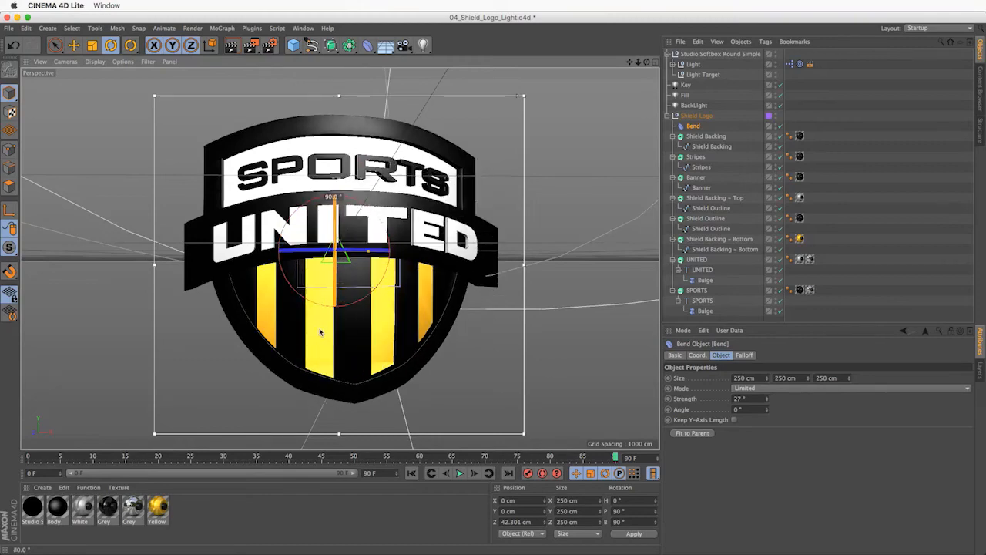
- Move the Bend deformer to X 80.5 cm and set its mode to Unlimited
{"action": "key", "text": "e"}
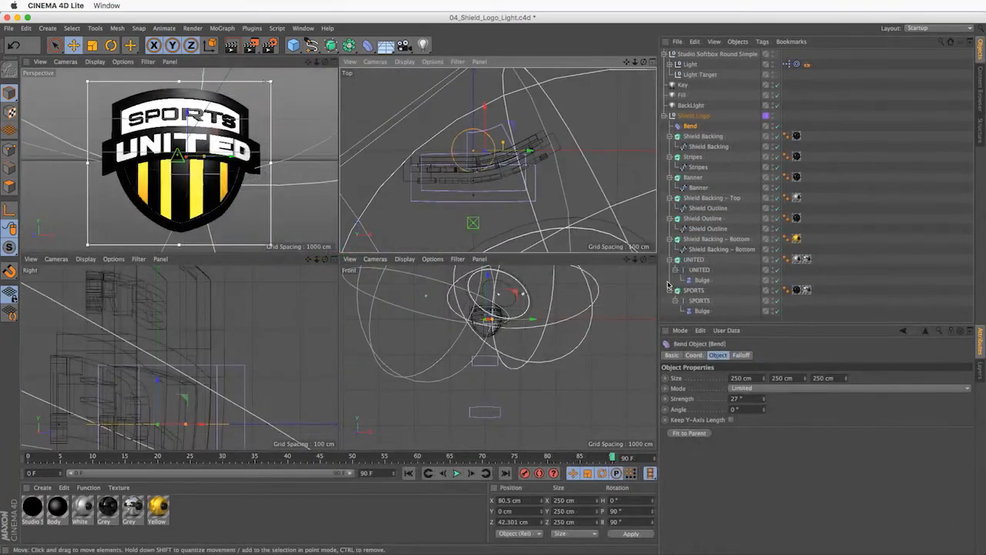
{"action": "left_click", "coordinate": [770, 387]}
{"action": "left_click", "coordinate": [769, 409]}
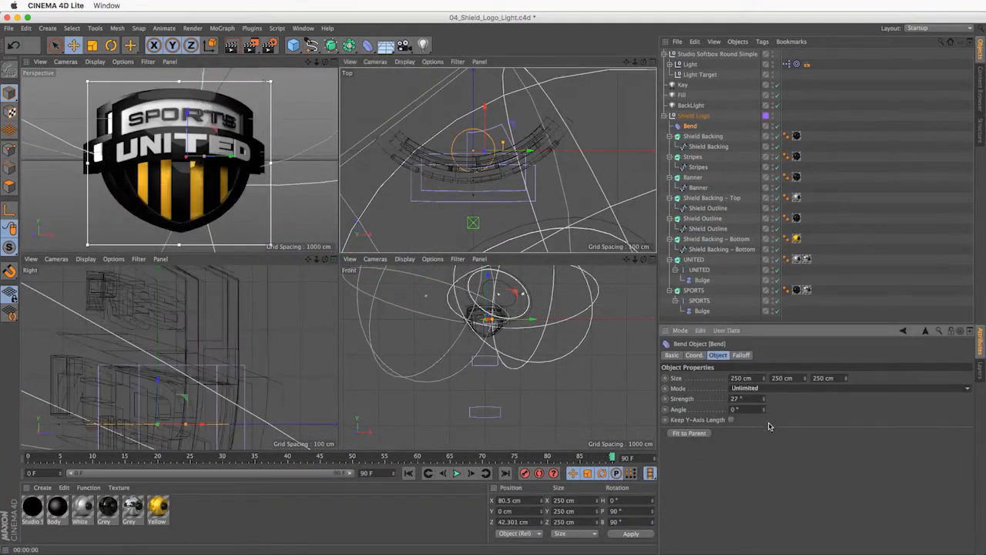
- Move the Bend deformer to X 119.651 cm, enable Keep Y-Axis Length, and set its strength to 13°
{"action": "left_click_drag", "start_coordinate": [530, 151], "coordinate": [537, 151]}
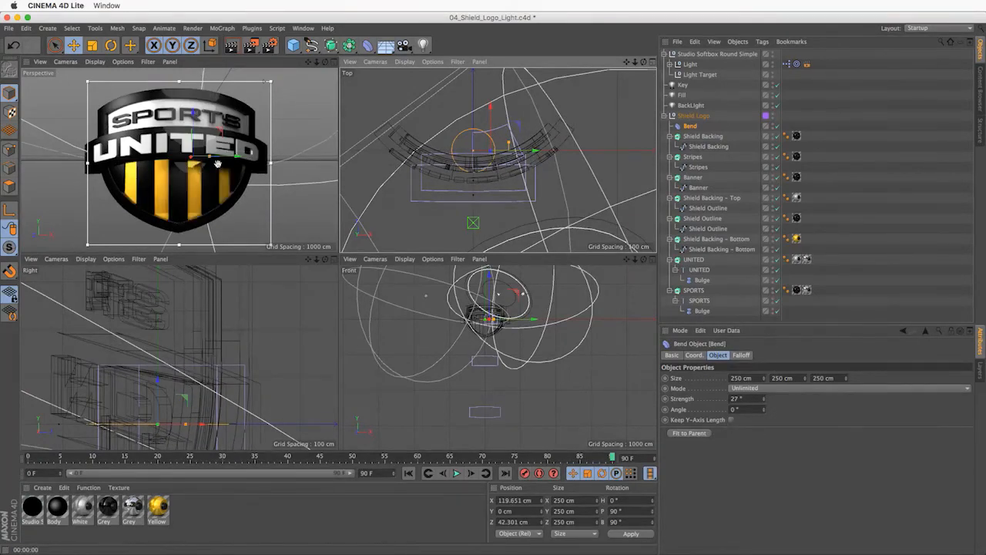
{"action": "left_click", "coordinate": [733, 421]}
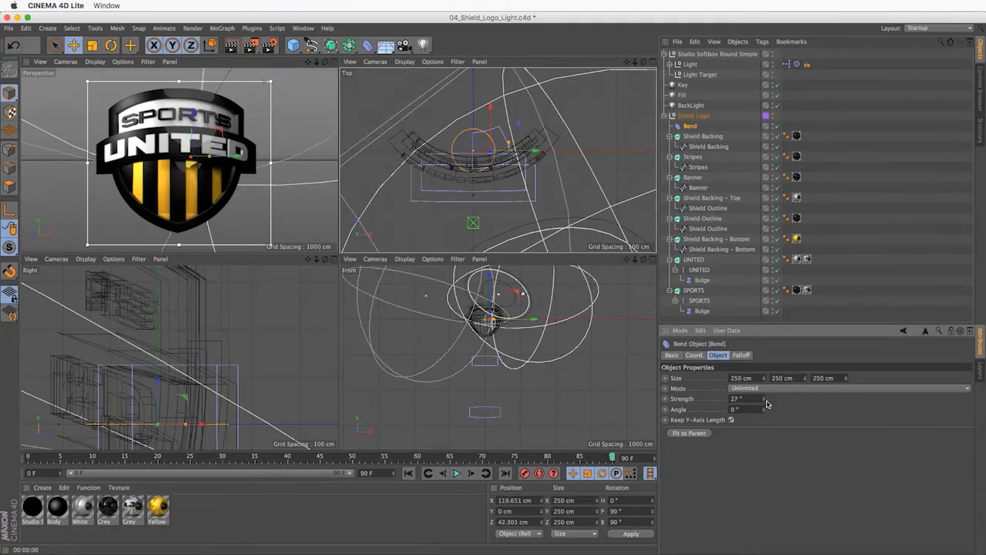
{"action": "left_click_drag", "start_coordinate": [764, 400], "coordinate": [770, 411]}
{"action": "left_click", "coordinate": [334, 62]}
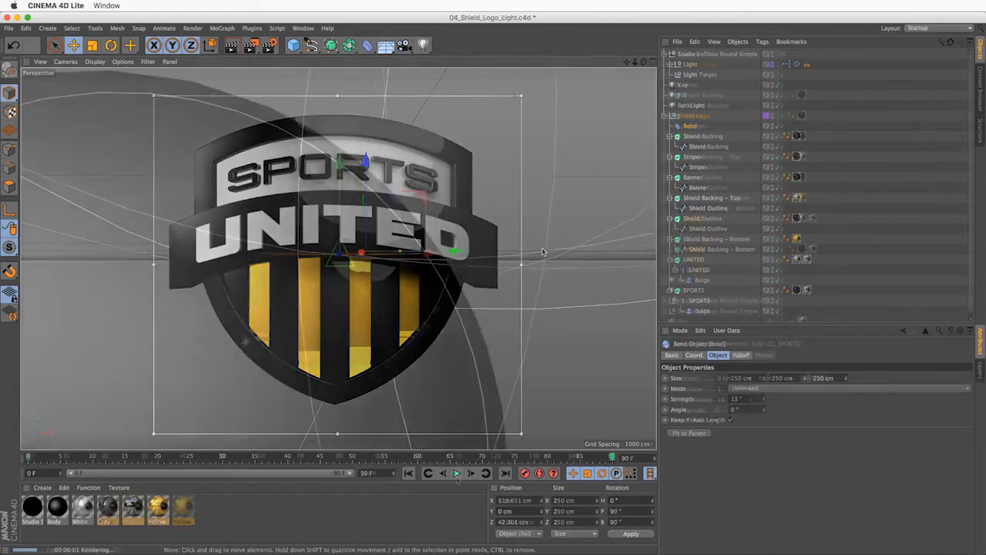
- Preview the shield animation in 05_Shield_Logo_Anim.c4d and stop playback at frame 90
{"action": "left_click", "coordinate": [456, 473]}
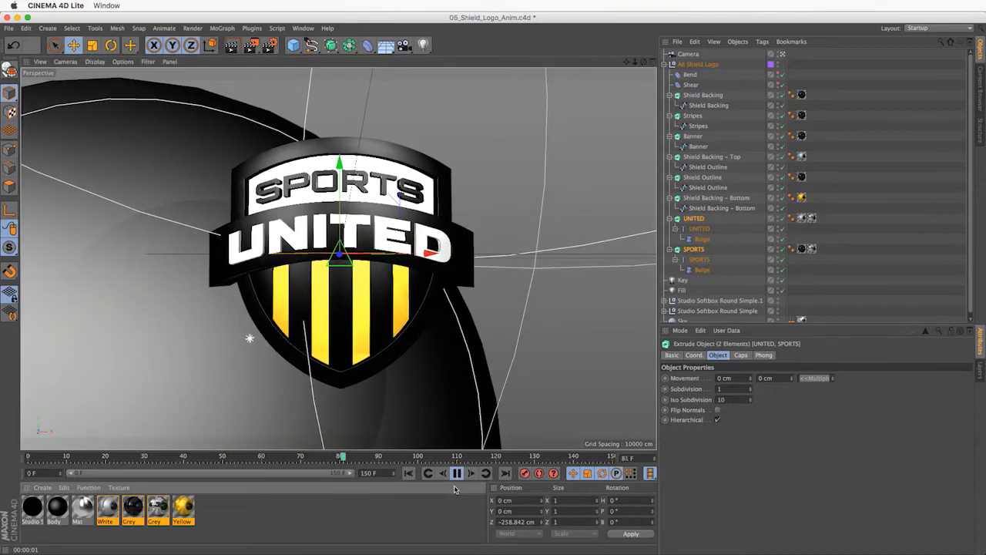
{"action": "left_click", "coordinate": [457, 475]}
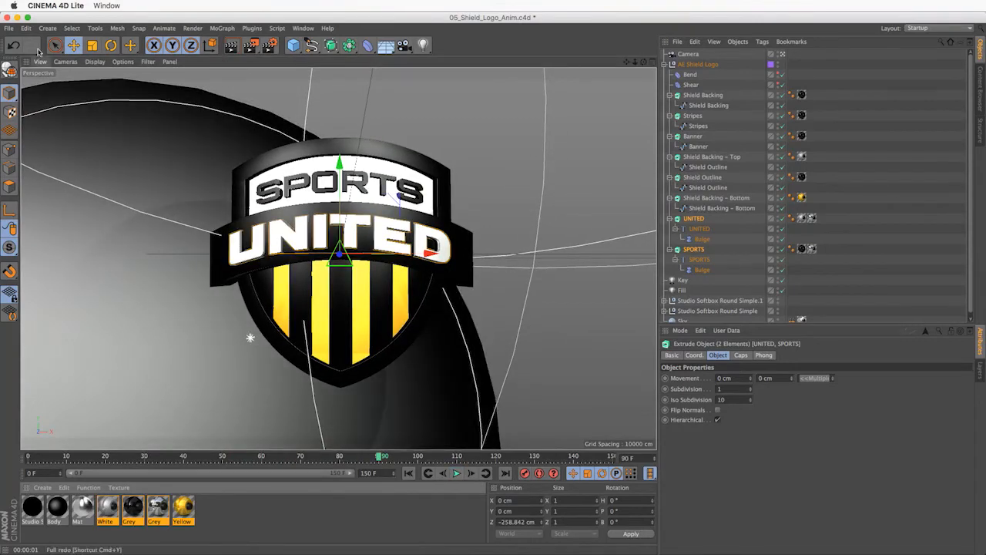
- Open the render settings and examine the Anti-Aliasing quality choices
{"action": "left_click", "coordinate": [269, 44]}
{"action": "left_click", "coordinate": [479, 220]}
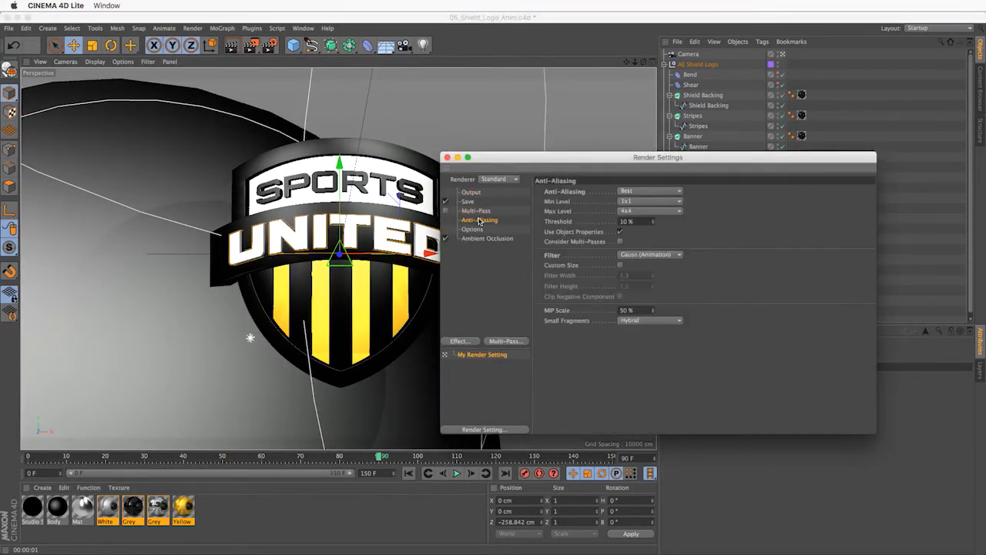
{"action": "left_click", "coordinate": [646, 191]}
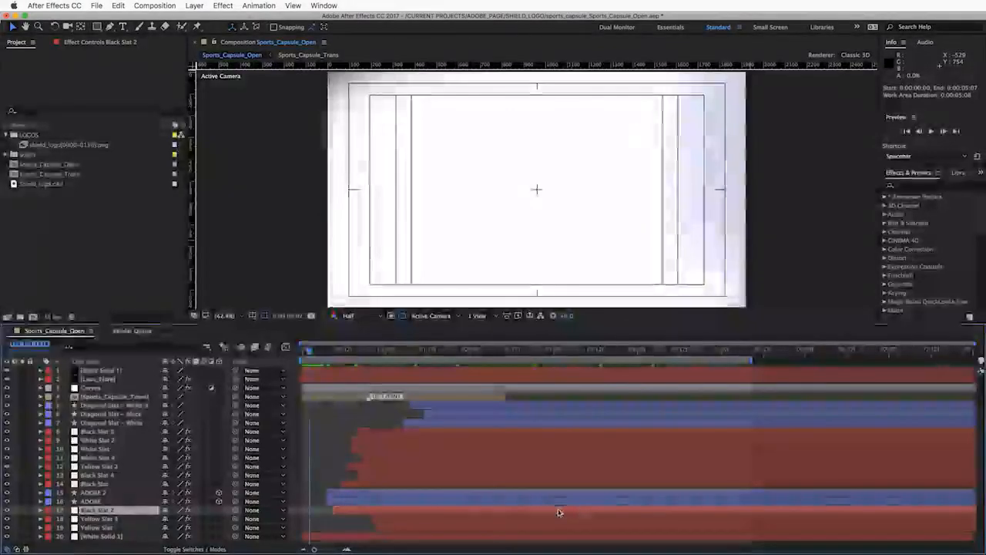
- In After Effects, preview the Sports_Capsule_Open composition and stop at 0:00:03:12
{"action": "left_click_drag", "start_coordinate": [437, 353], "coordinate": [386, 345]}
{"action": "key", "text": "space"}
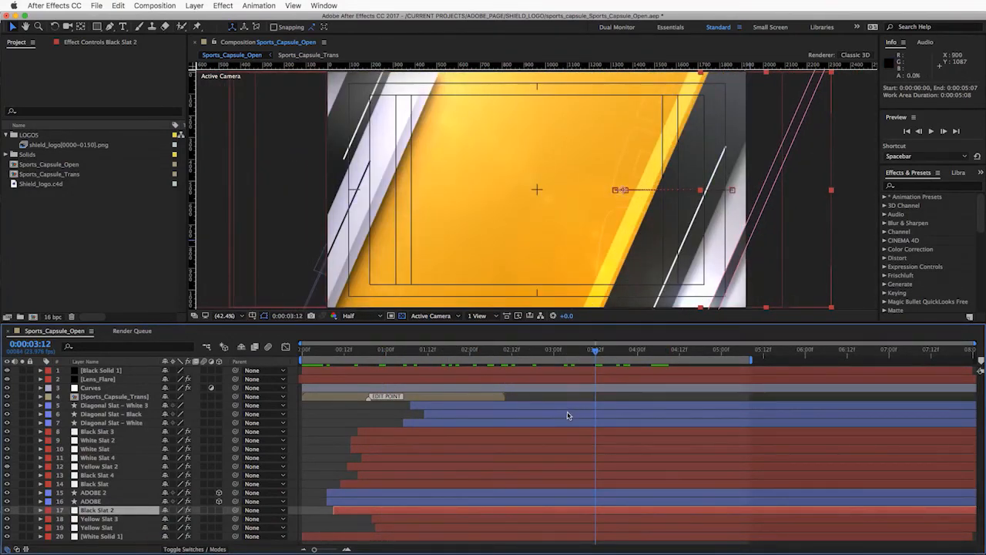
- Import 05_Shield_Logo_Anim.c4d into the project's LOGOS folder
{"action": "left_click", "coordinate": [24, 133]}
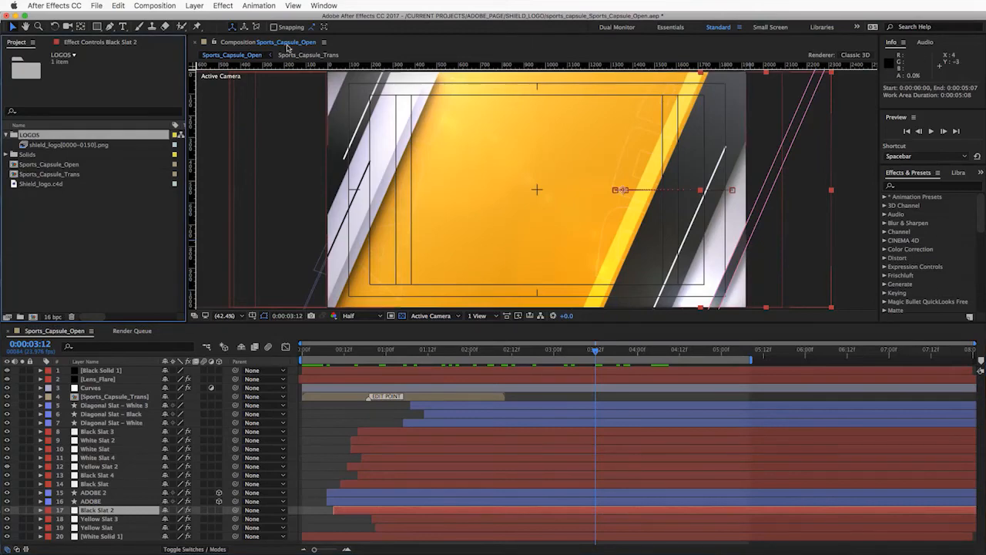
{"action": "left_click", "coordinate": [96, 6]}
{"action": "mouse_move", "coordinate": [139, 149]}
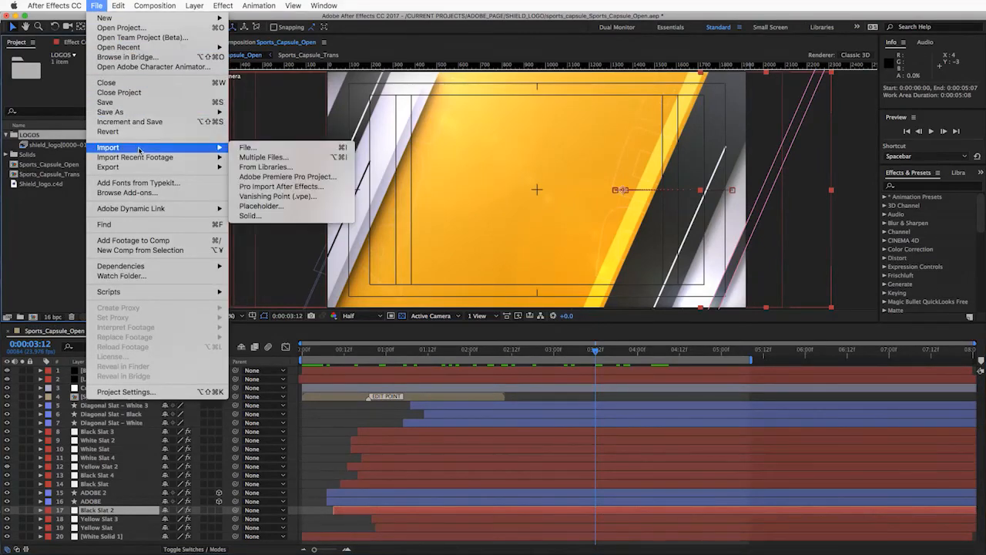
{"action": "left_click", "coordinate": [243, 147]}
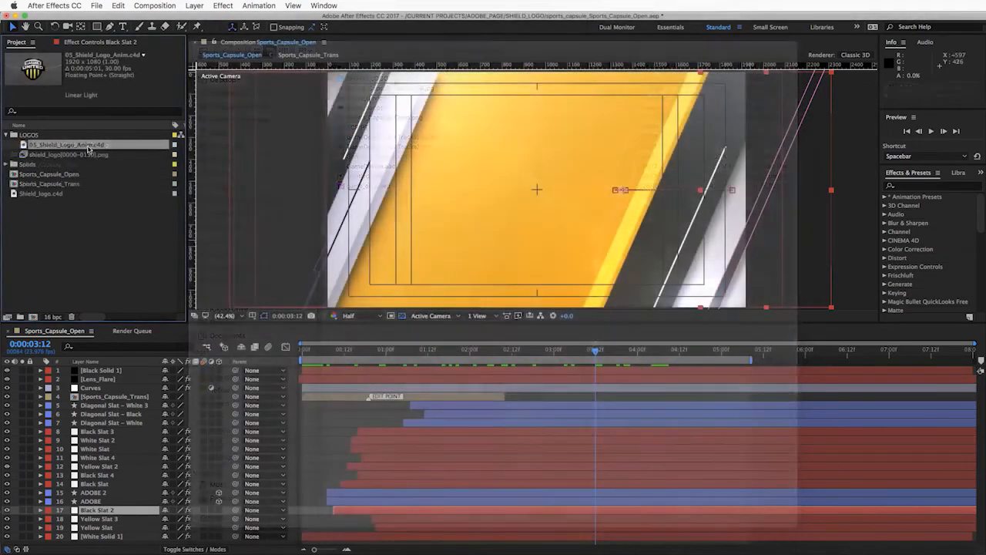
- Add 05_Shield_Logo_Anim.c4d to Sports_Capsule_Open above the ADOBE 2 layer, starting at 0:00:00:07
{"action": "left_click_drag", "start_coordinate": [103, 146], "coordinate": [155, 500]}
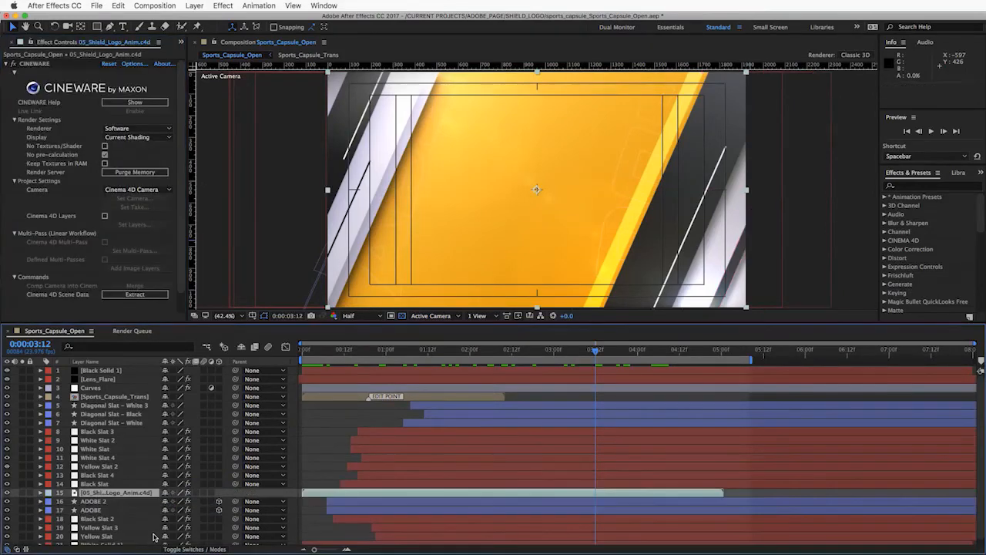
{"action": "left_click_drag", "start_coordinate": [318, 501], "coordinate": [342, 501]}
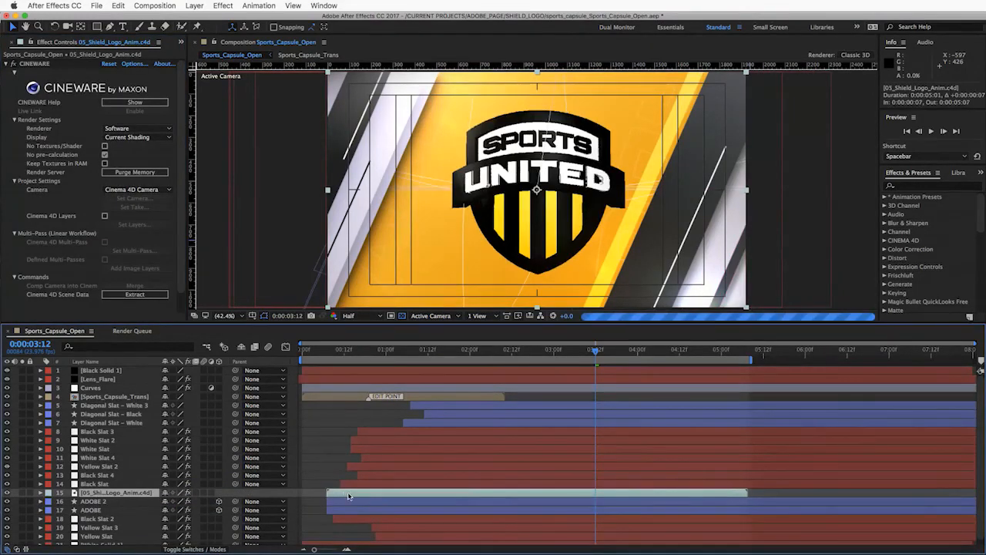
- At 0:00:03:10, set the shield layer's Cineware renderer to Standard (Final) and preview the composition
{"action": "left_click_drag", "start_coordinate": [512, 351], "coordinate": [562, 353]}
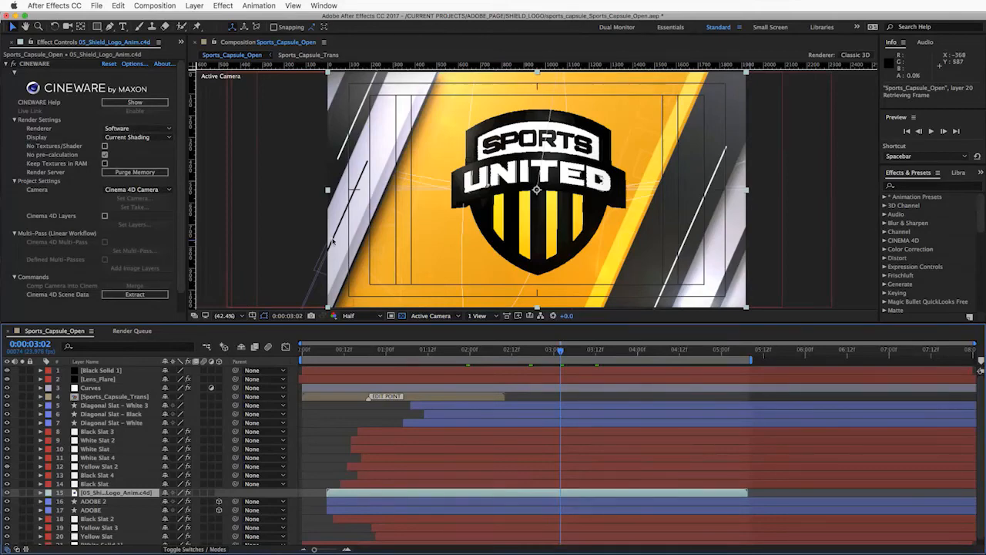
{"action": "mouse_move", "coordinate": [578, 349]}
{"action": "left_mouse_down"}
{"action": "mouse_move", "coordinate": [625, 349]}
{"action": "mouse_move", "coordinate": [570, 349]}
{"action": "mouse_move", "coordinate": [590, 349]}
{"action": "left_mouse_up"}
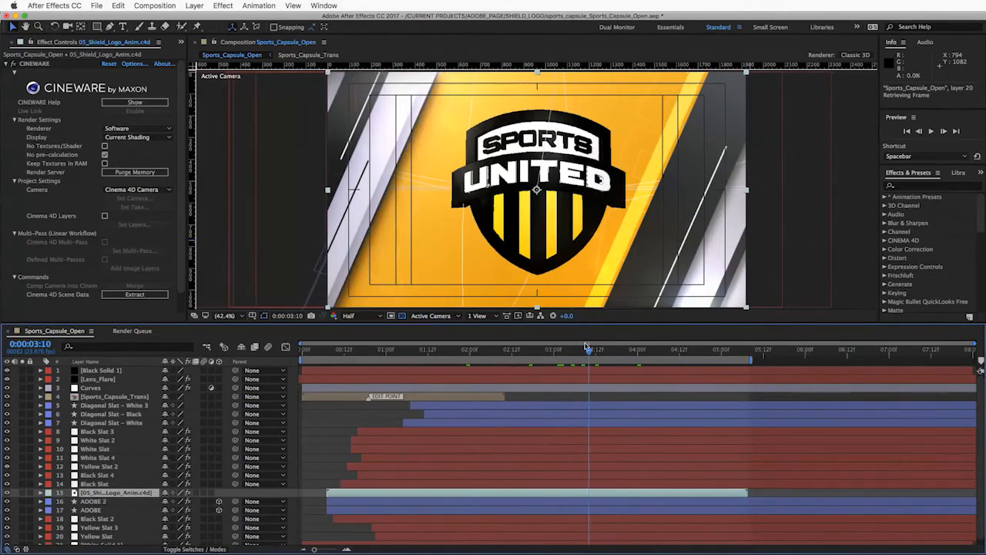
{"action": "left_click", "coordinate": [149, 129]}
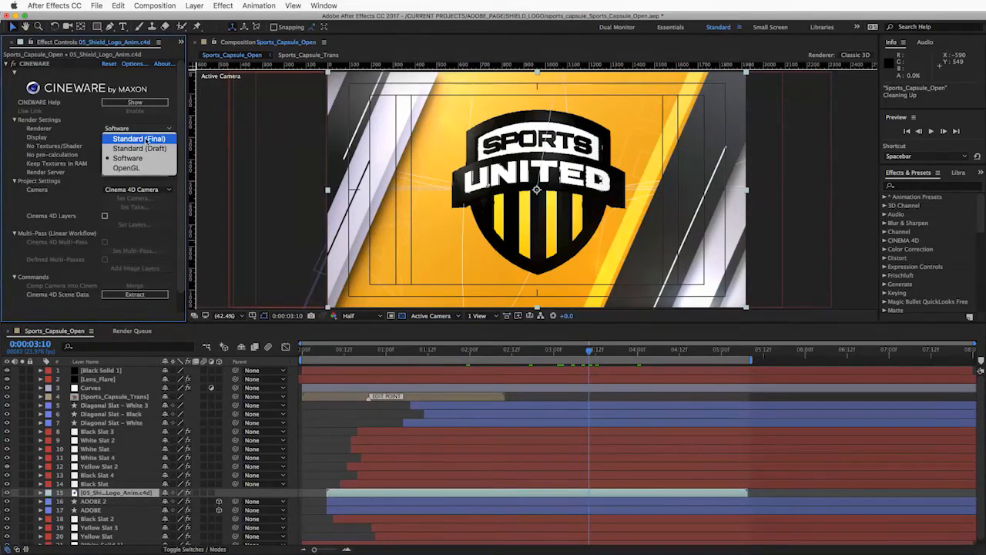
{"action": "left_click", "coordinate": [153, 140]}
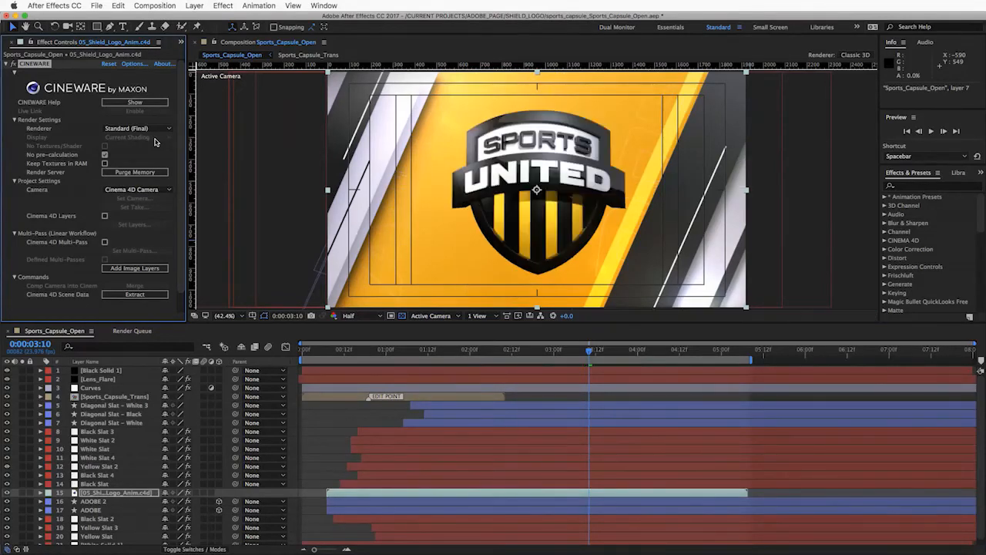
{"action": "key", "text": "space"}
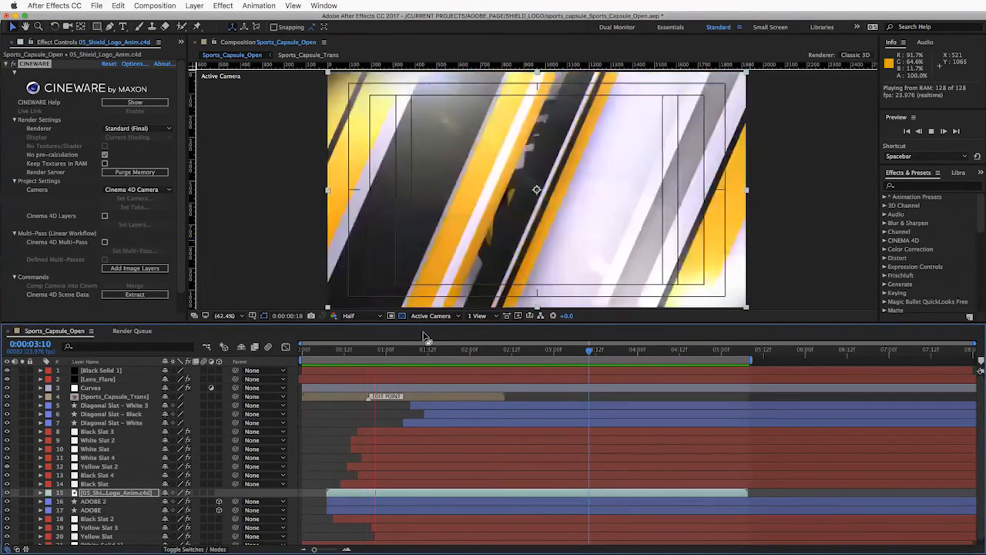
{"action": "key", "text": "space"}
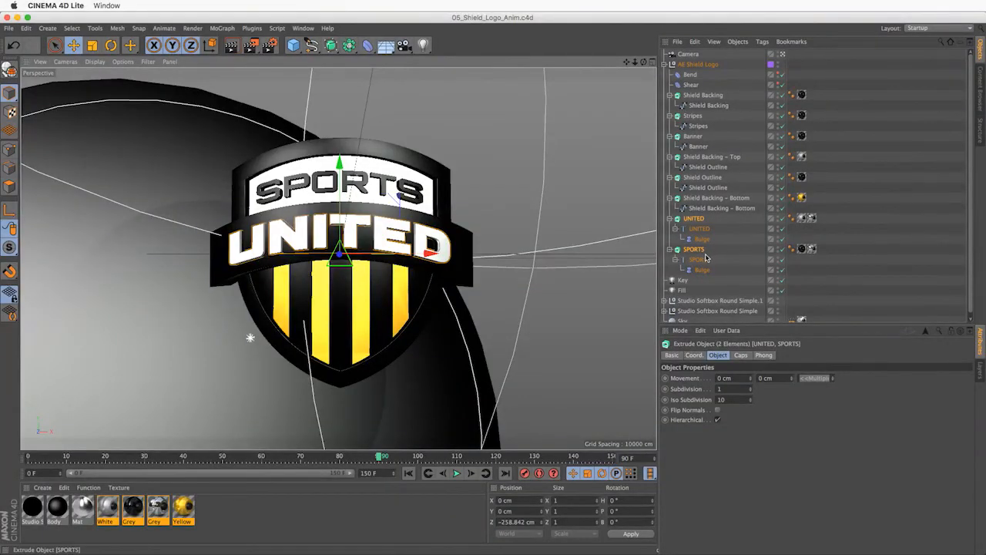
- In Cinema 4D Lite, change the UNITED text object's text to LIVE, save the scene, and return to After Effects
{"action": "left_click", "coordinate": [704, 229]}
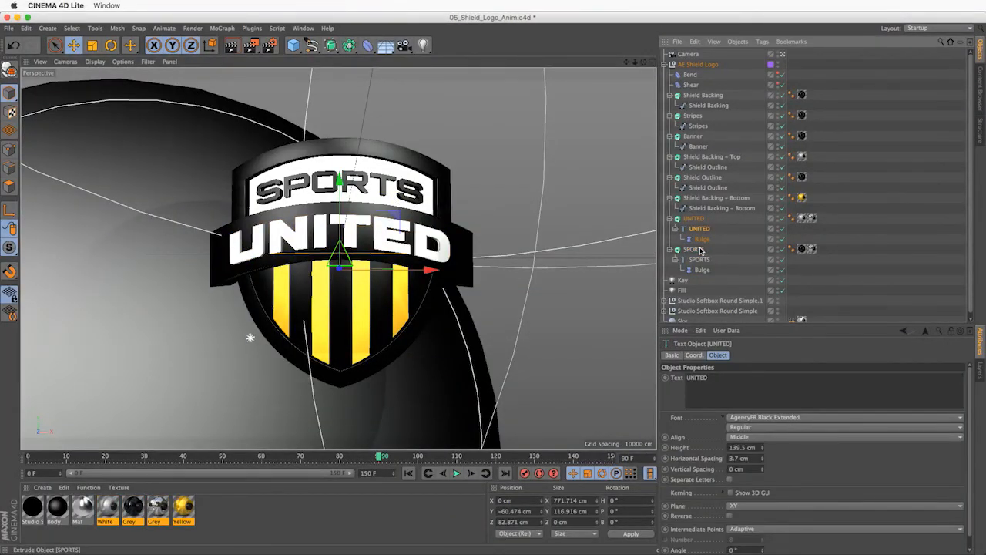
{"action": "left_click_drag", "start_coordinate": [760, 389], "coordinate": [575, 374]}
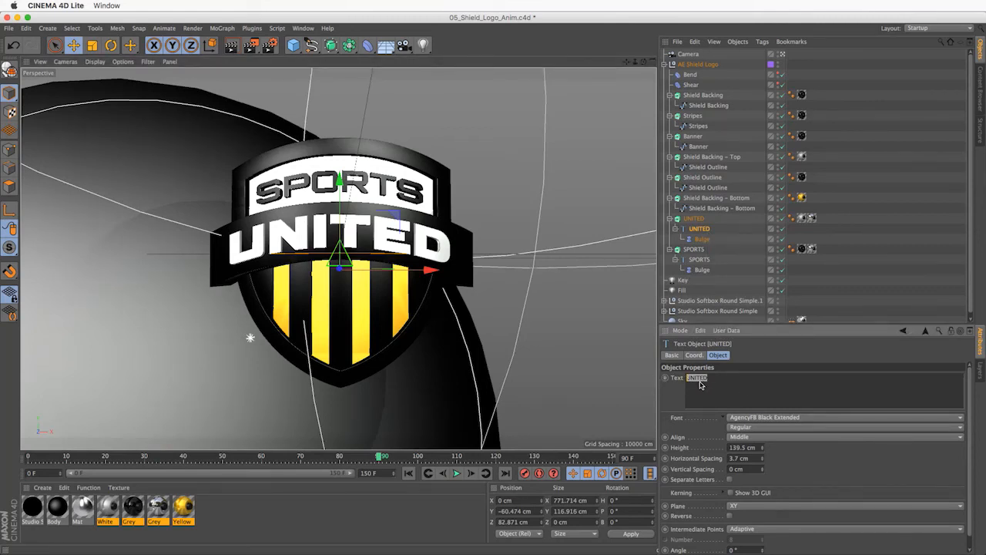
{"action": "left_click", "coordinate": [810, 367]}
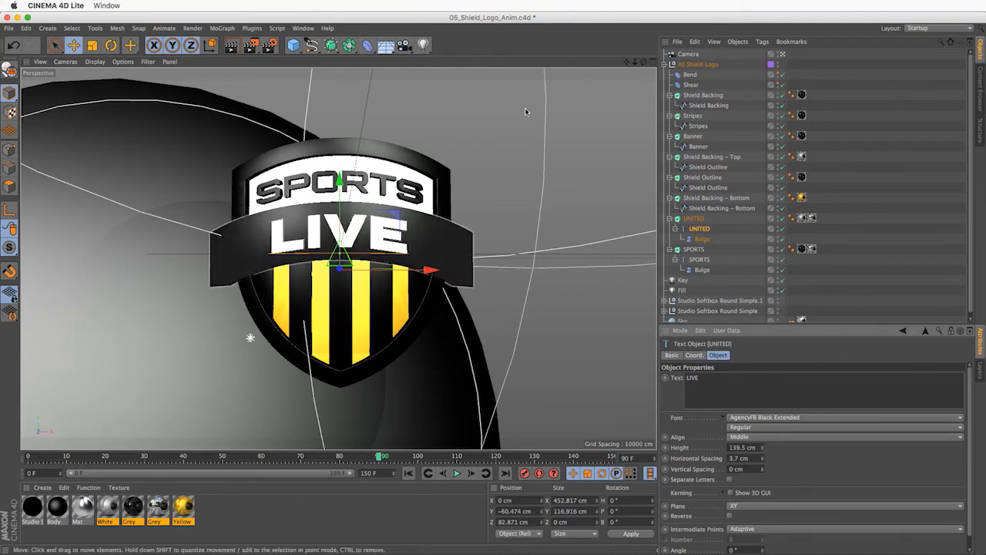
{"action": "key", "text": "super+s"}
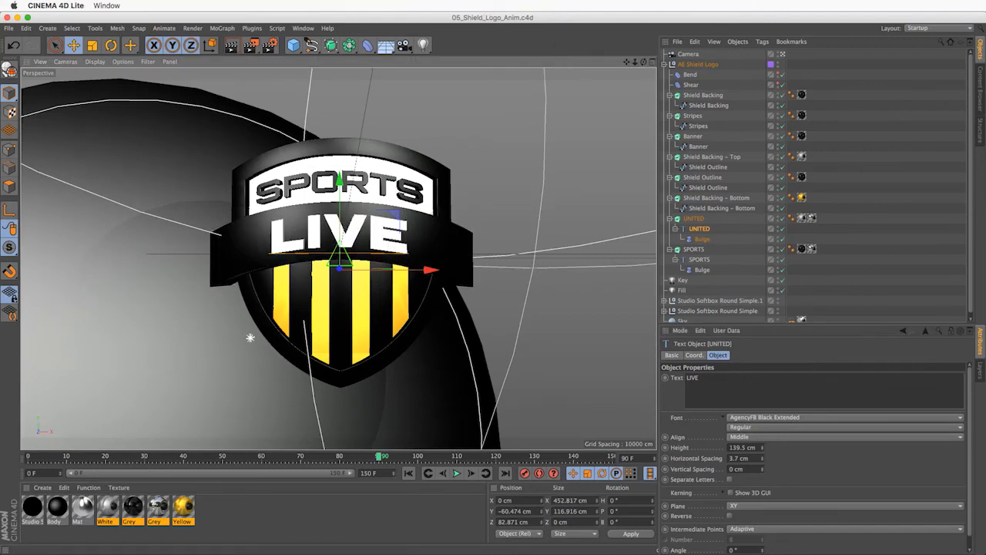
{"action": "key", "text": "super+Tab"}
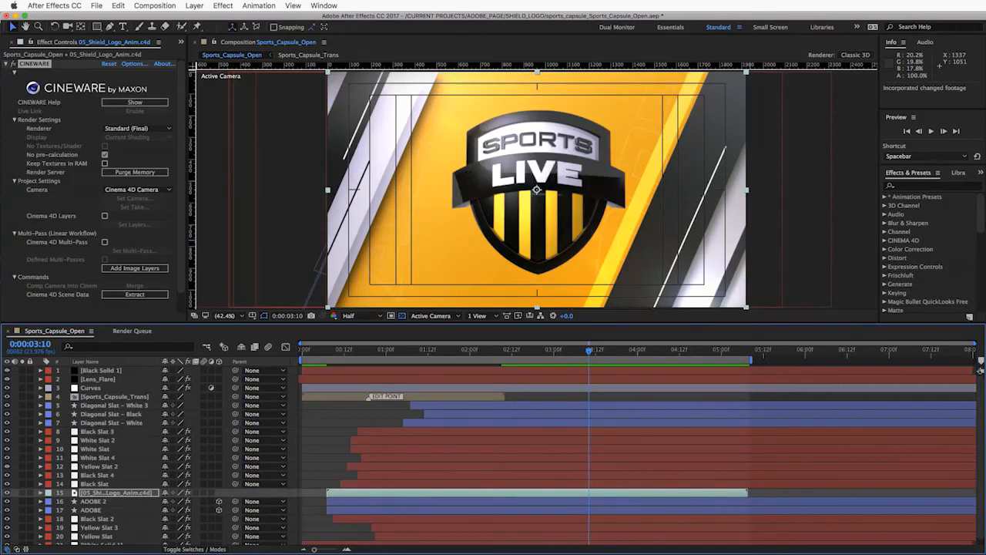